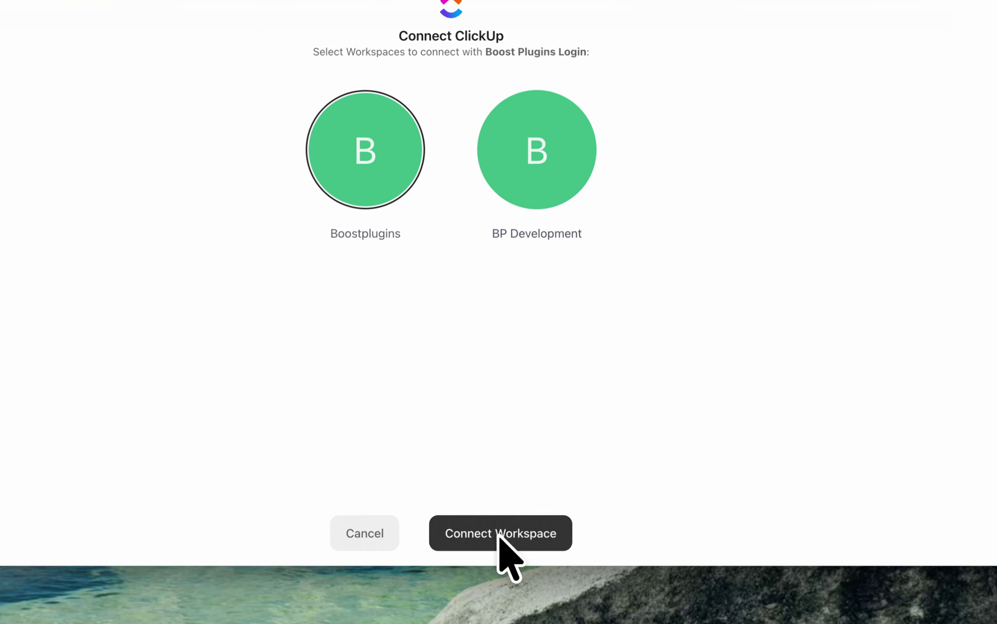
- Connect the Boostplugins ClickUp workspace, authorize BoostSync for one Xero organisation, and collapse the onboarding progress
{"action": "left_click", "coordinate": [509, 534]}
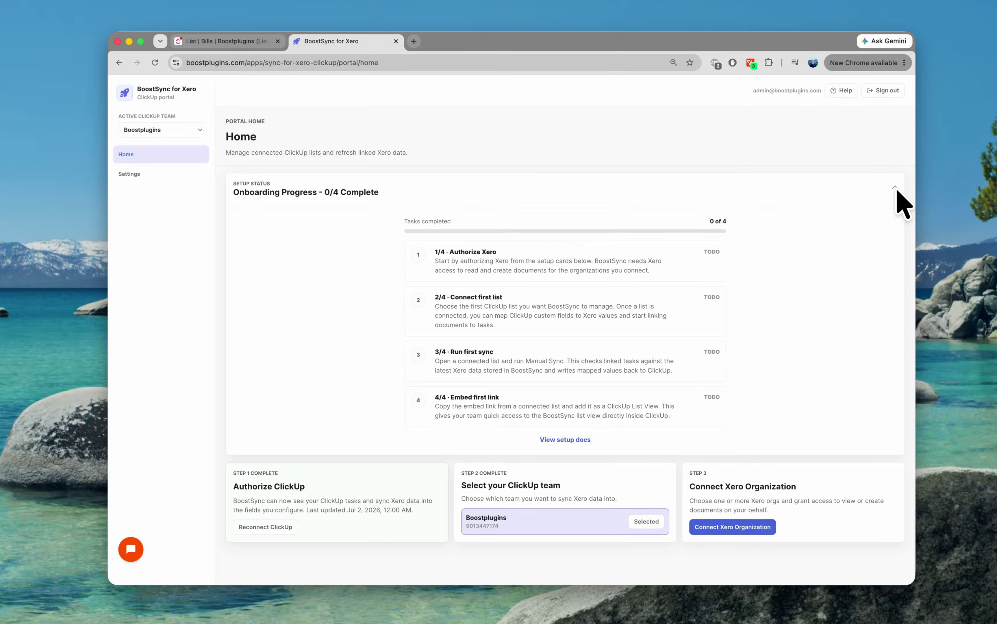
{"action": "left_click", "coordinate": [896, 189]}
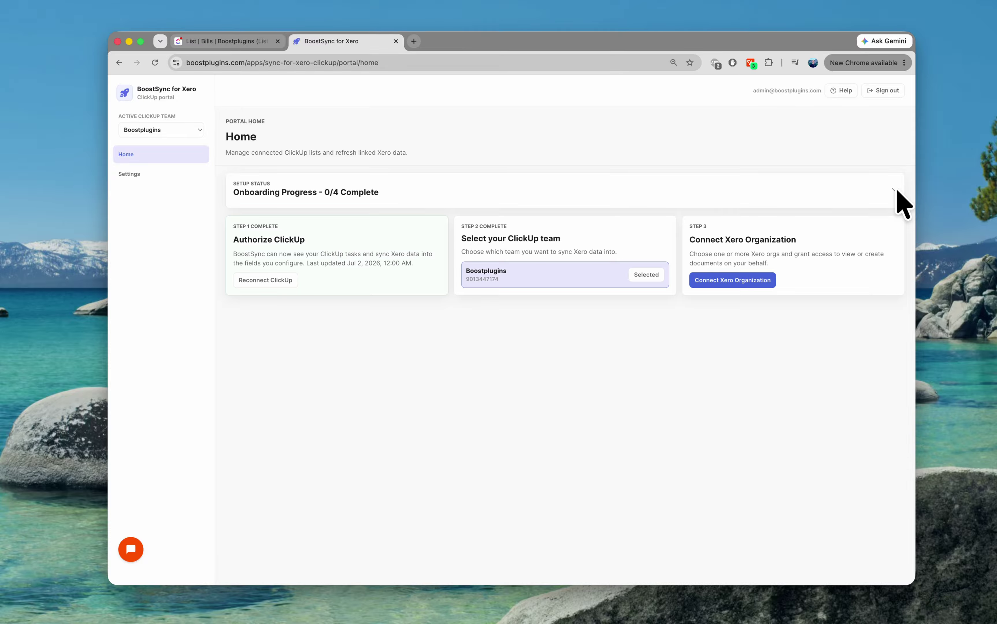
{"action": "left_click", "coordinate": [744, 281]}
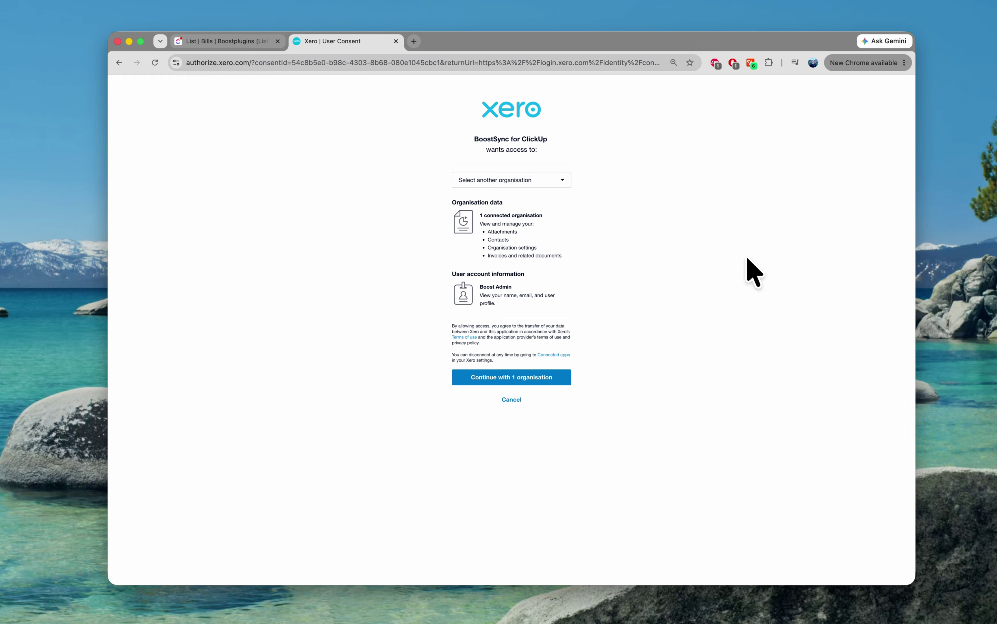
{"action": "left_click", "coordinate": [500, 378]}
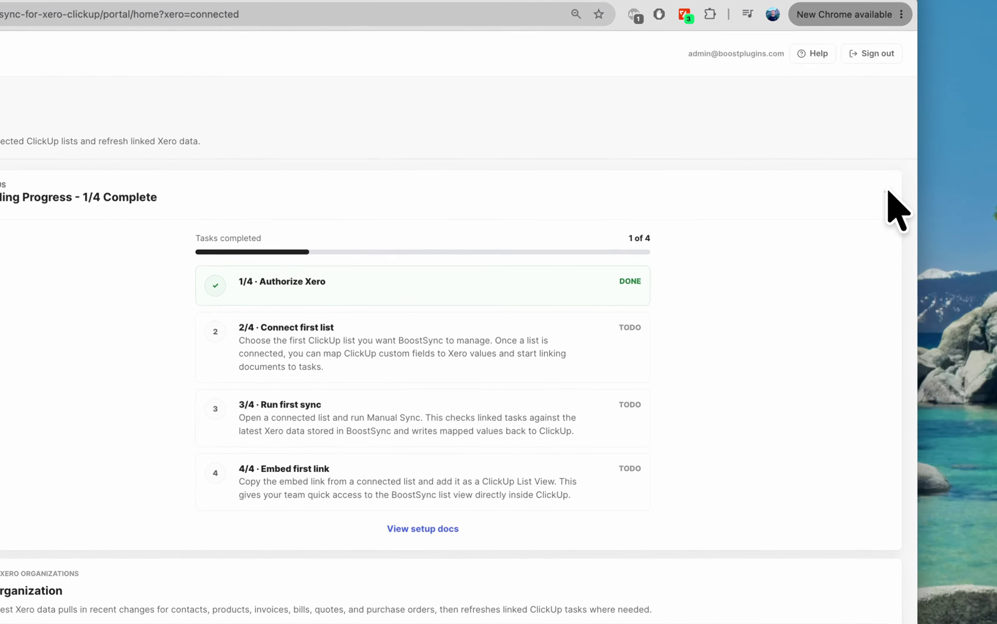
{"action": "left_click", "coordinate": [843, 283]}
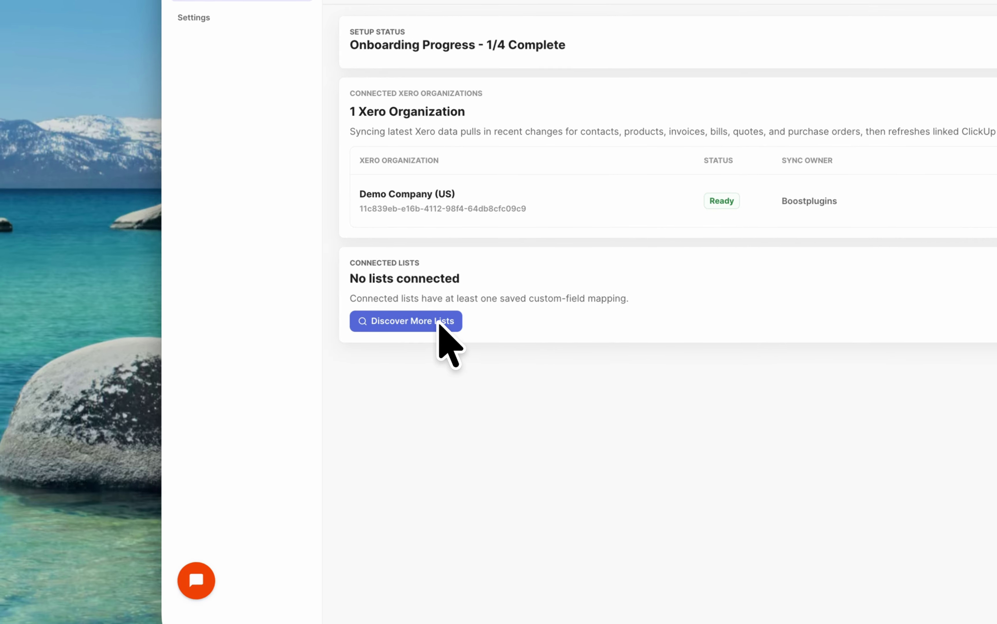
- Discover the workspace's unconnected lists, check the Bills list in ClickUp, and connect Bills in BoostSync
{"action": "left_click", "coordinate": [305, 380]}
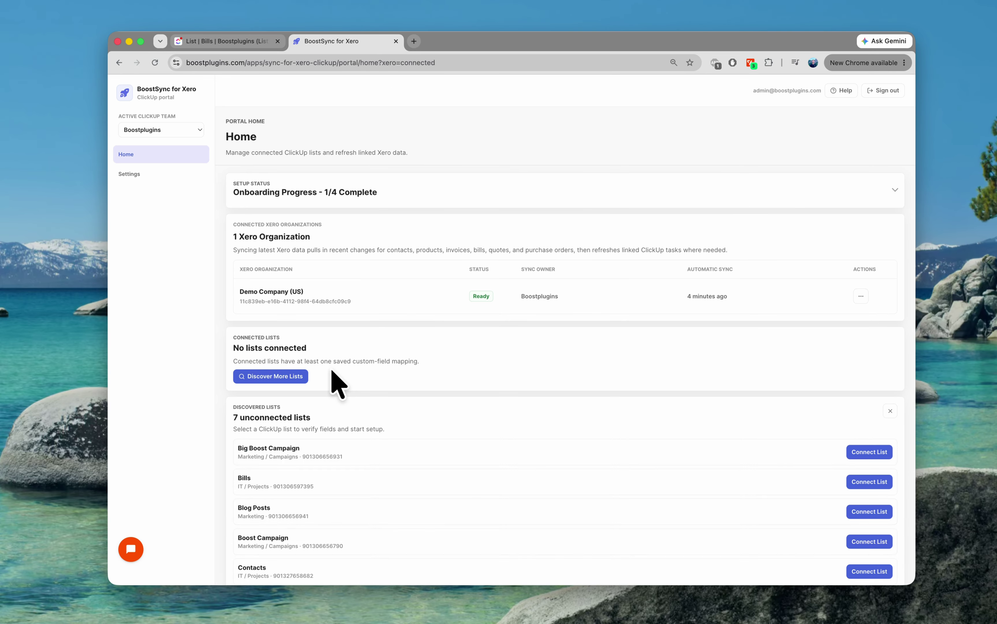
{"action": "scroll", "coordinate": [417, 356], "scroll_direction": "down", "scroll_amount": 2}
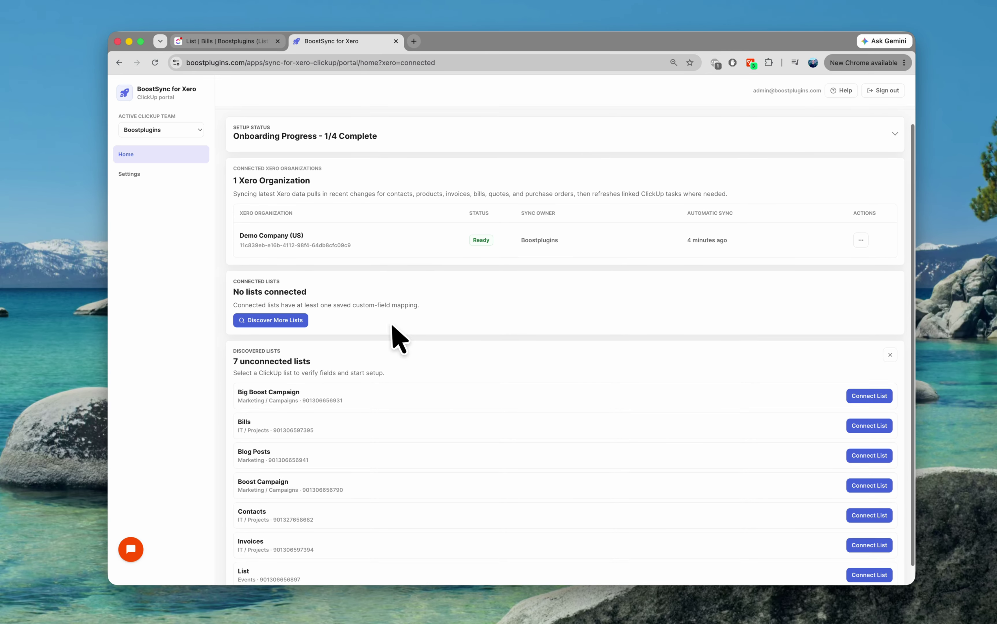
{"action": "left_click", "coordinate": [243, 42]}
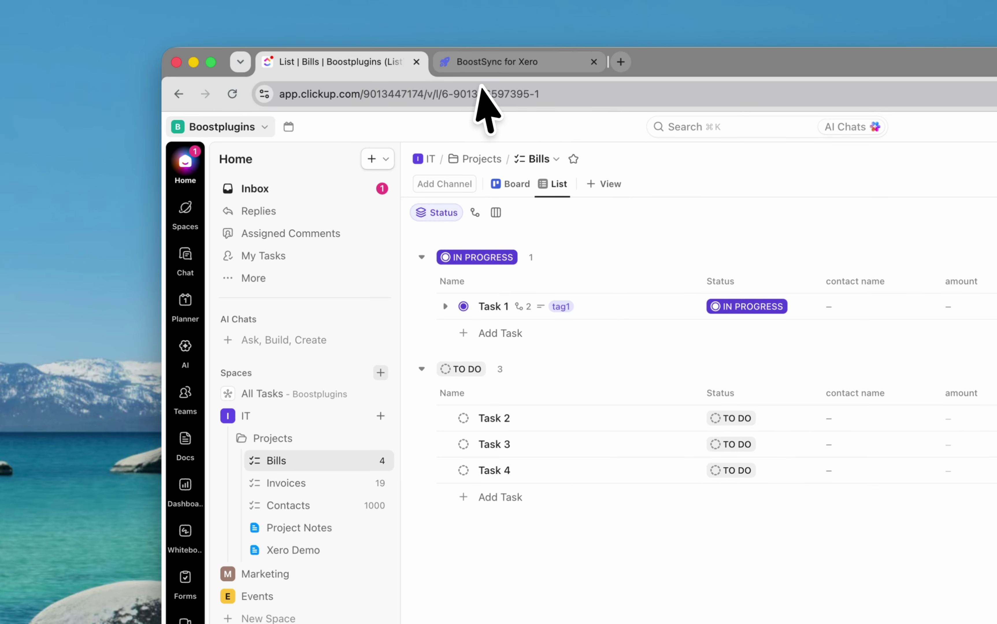
{"action": "left_click", "coordinate": [494, 67]}
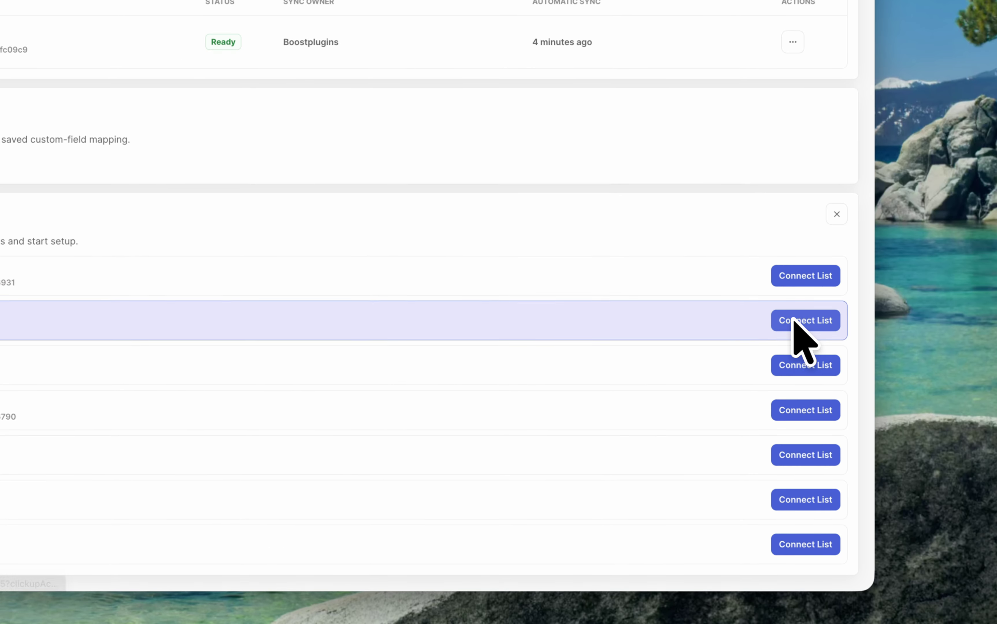
{"action": "left_click", "coordinate": [792, 316]}
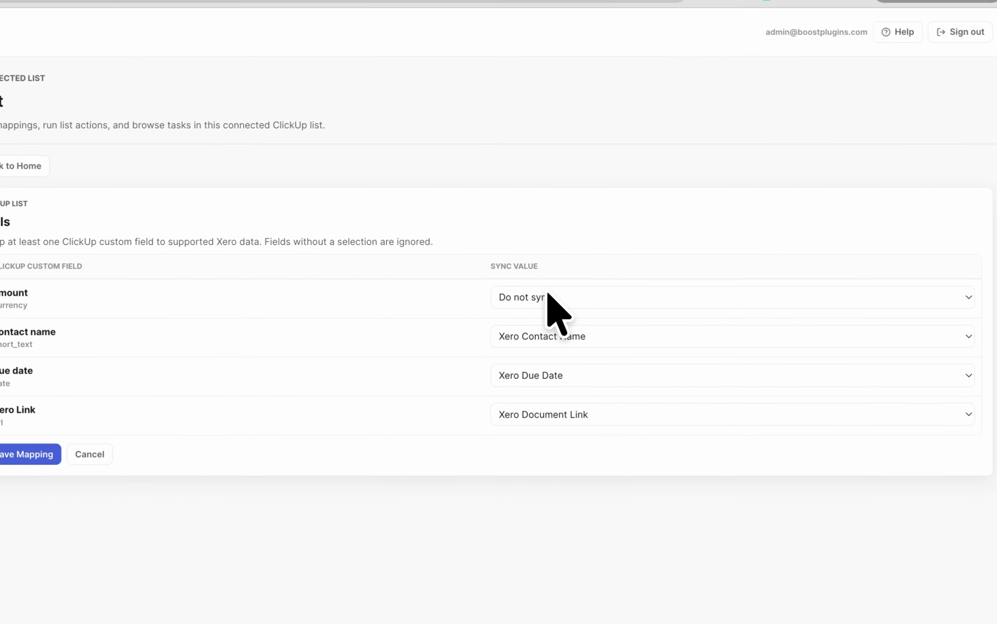
- Map the amount custom field to Xero Subtotal and save the Bills list mapping
{"action": "left_click", "coordinate": [606, 269]}
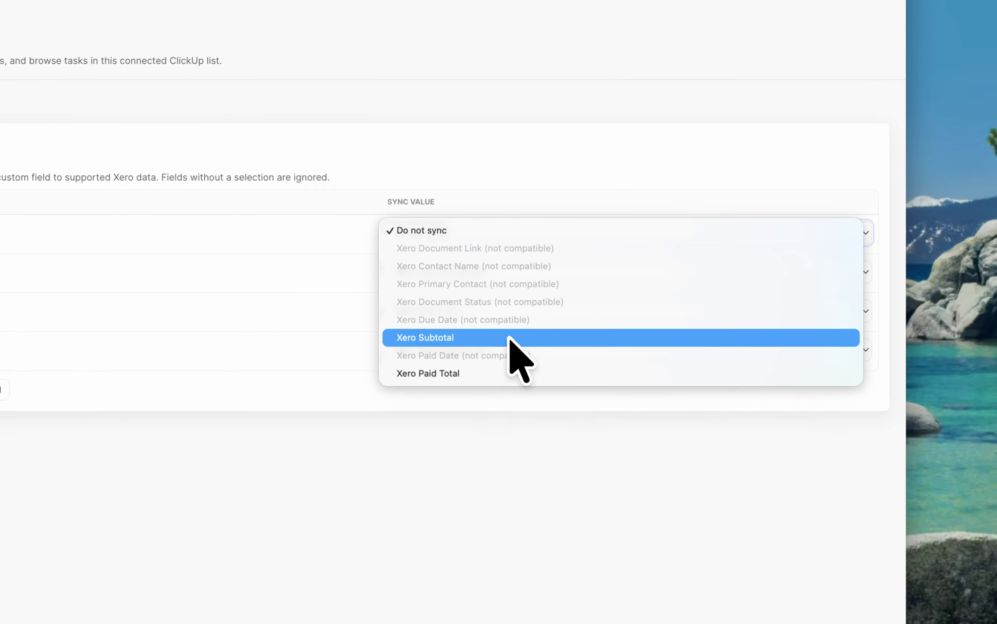
{"action": "left_click", "coordinate": [568, 417]}
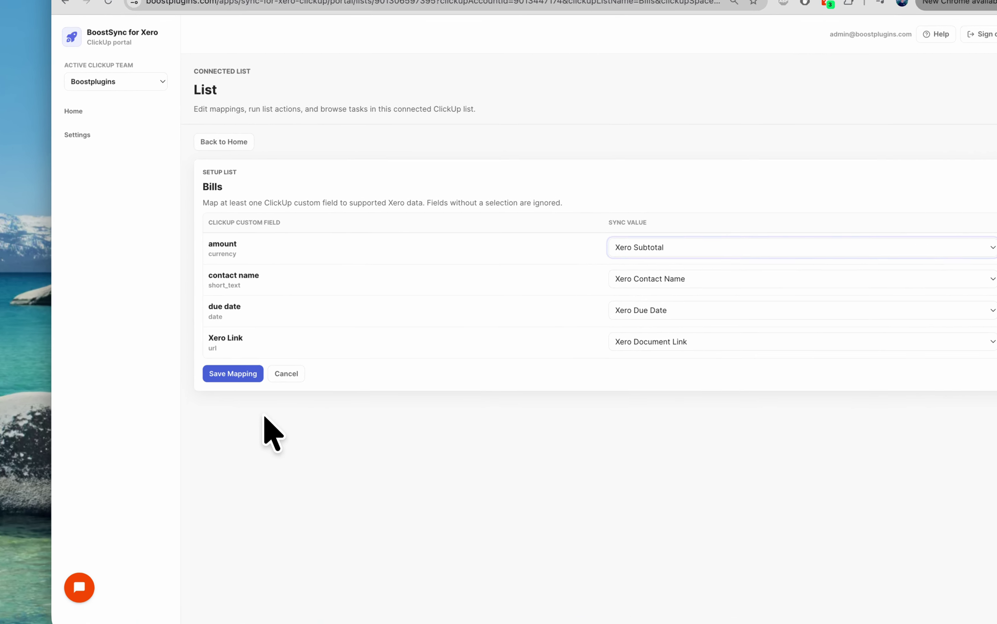
{"action": "left_click", "coordinate": [361, 316]}
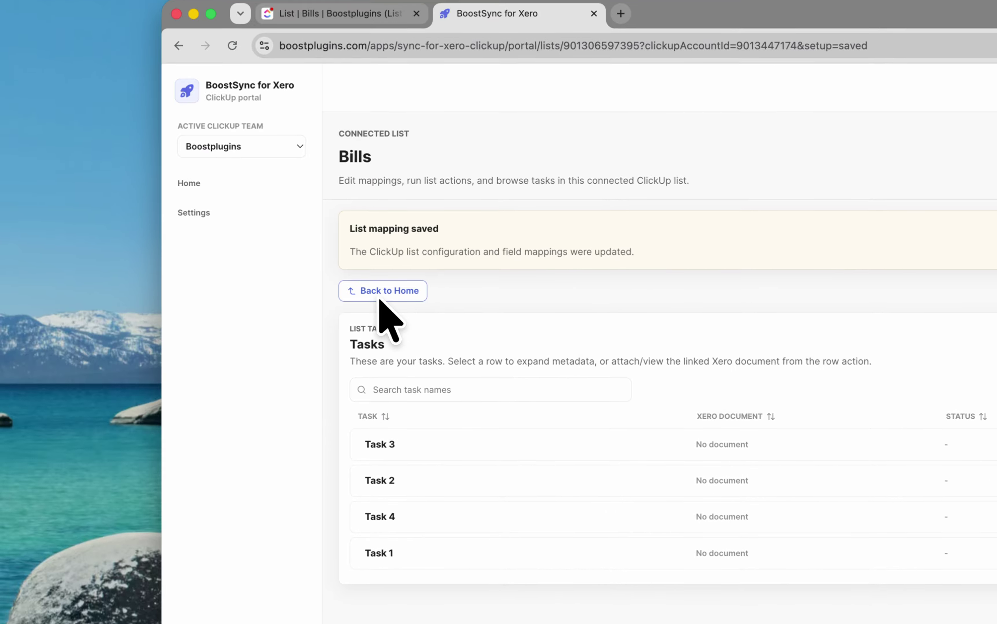
- Return to the portal home, collapse the onboarding progress, and copy the embed link of the connected Bills list
{"action": "left_click", "coordinate": [253, 229]}
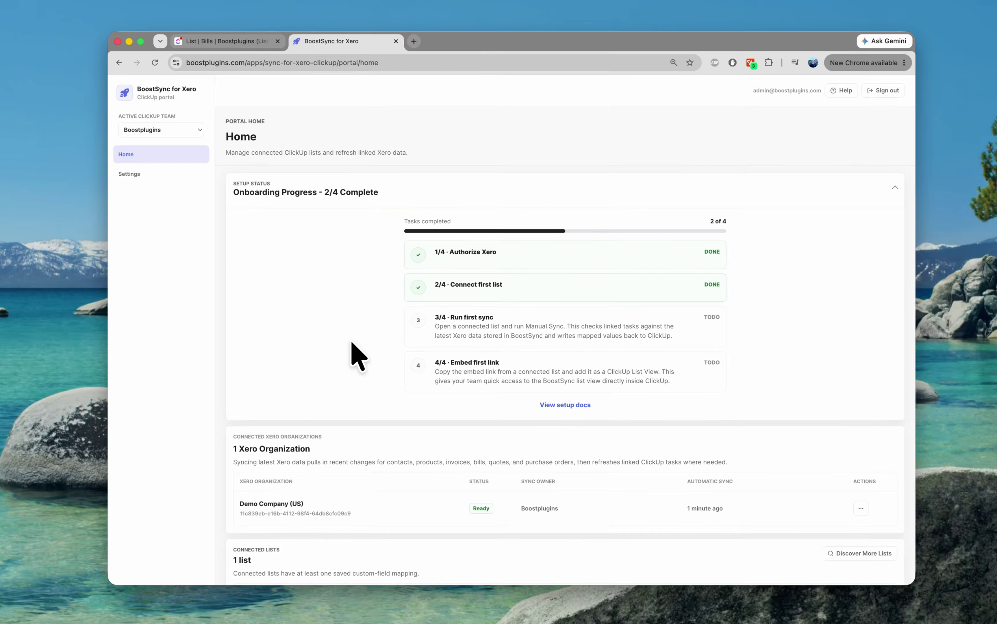
{"action": "scroll", "coordinate": [527, 479], "scroll_direction": "down", "scroll_amount": 2}
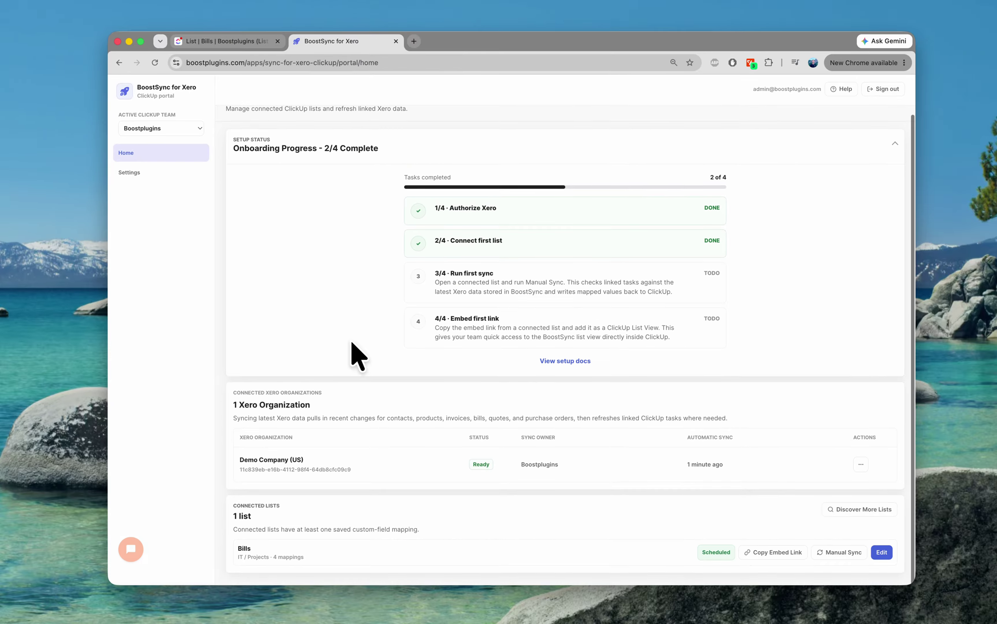
{"action": "left_click", "coordinate": [873, 139]}
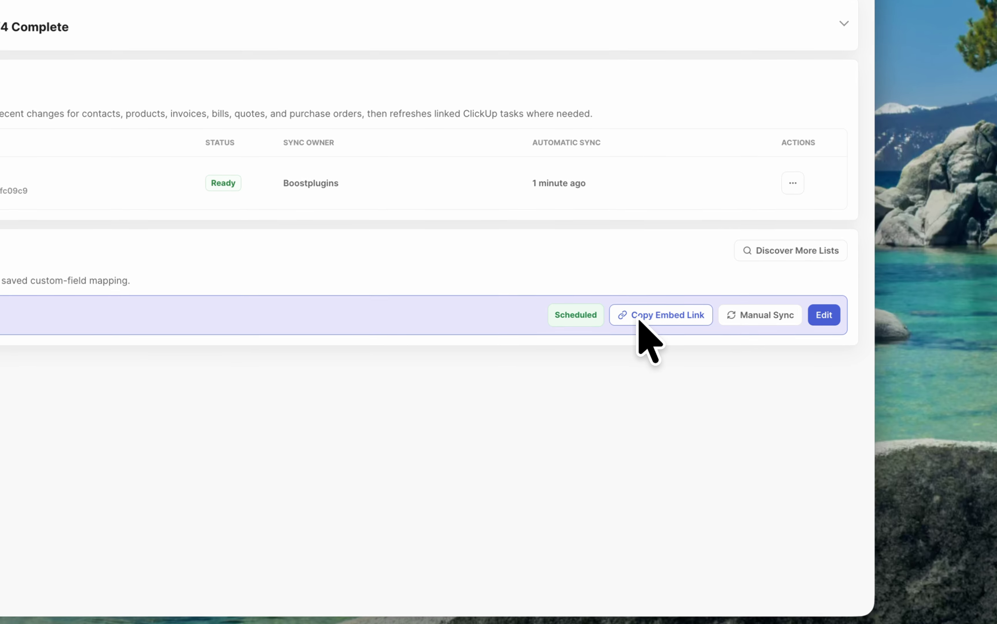
{"action": "left_click", "coordinate": [758, 384]}
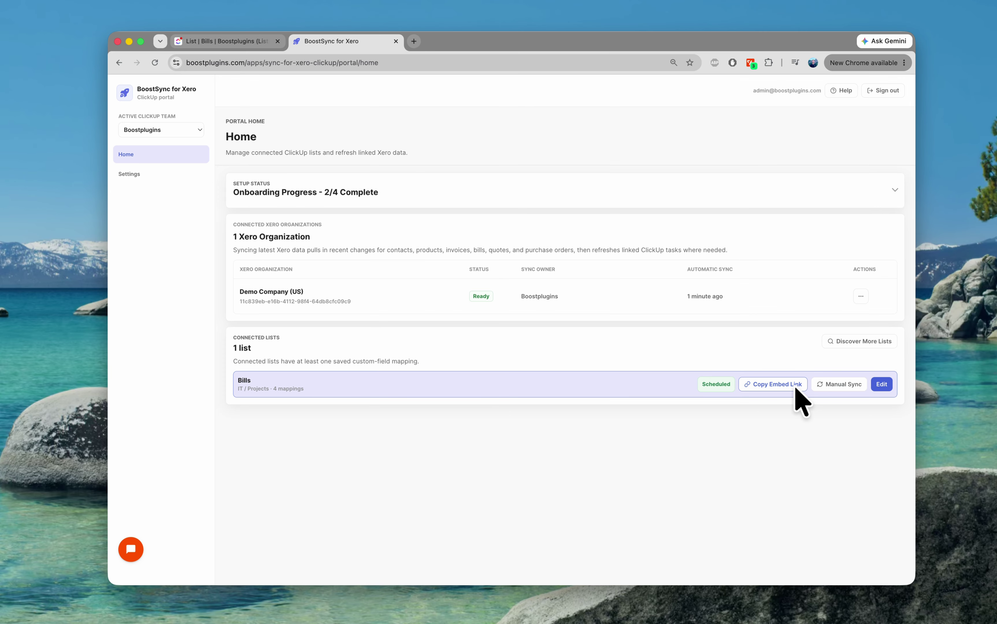
- Switch to ClickUp and add an embedded website view named Xero Sync to the Bills list
{"action": "left_click", "coordinate": [247, 46]}
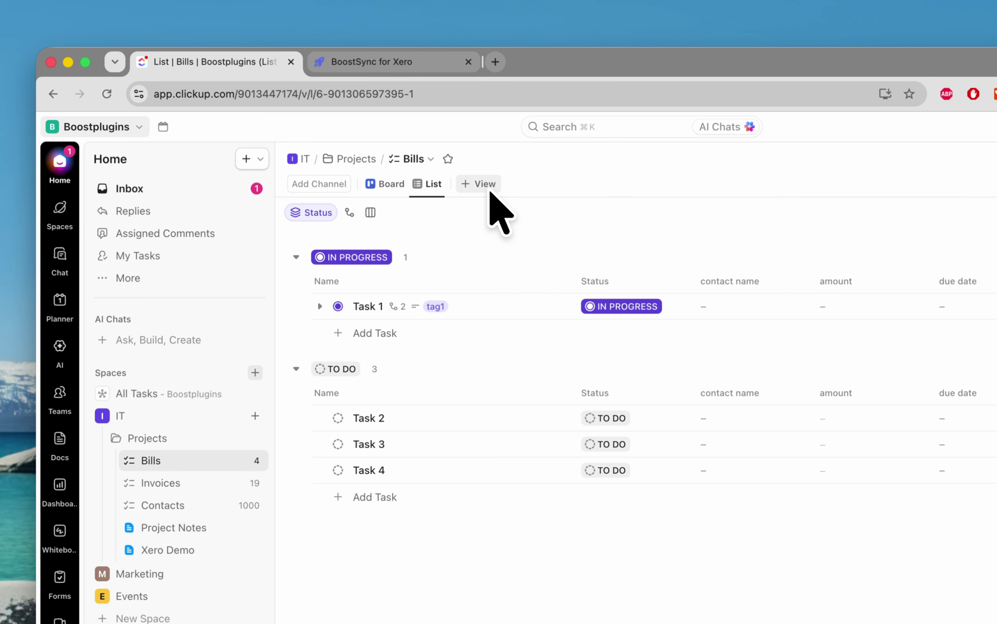
{"action": "left_click", "coordinate": [499, 190]}
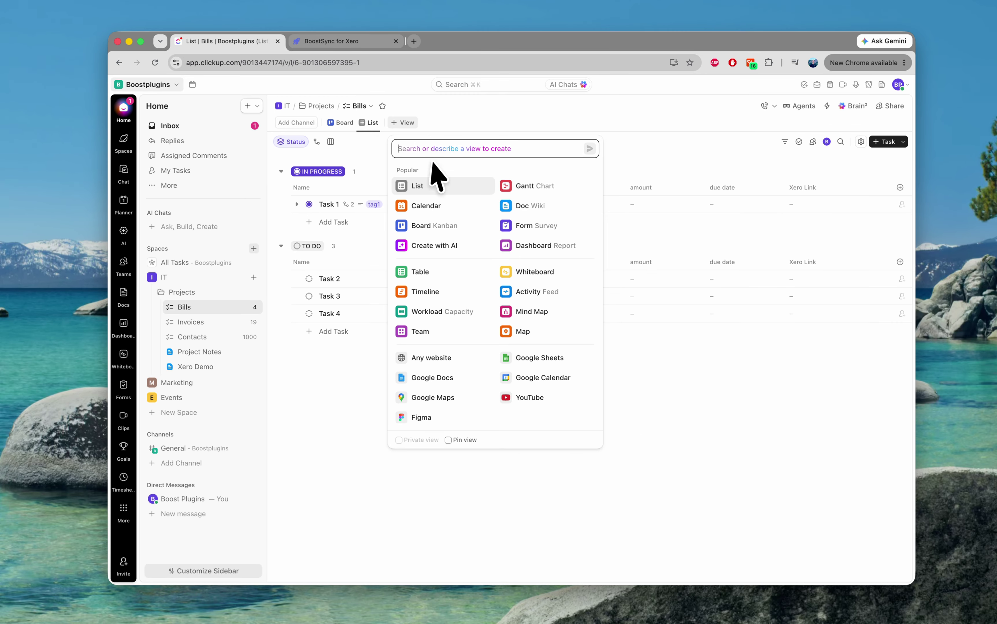
{"action": "left_click", "coordinate": [439, 358]}
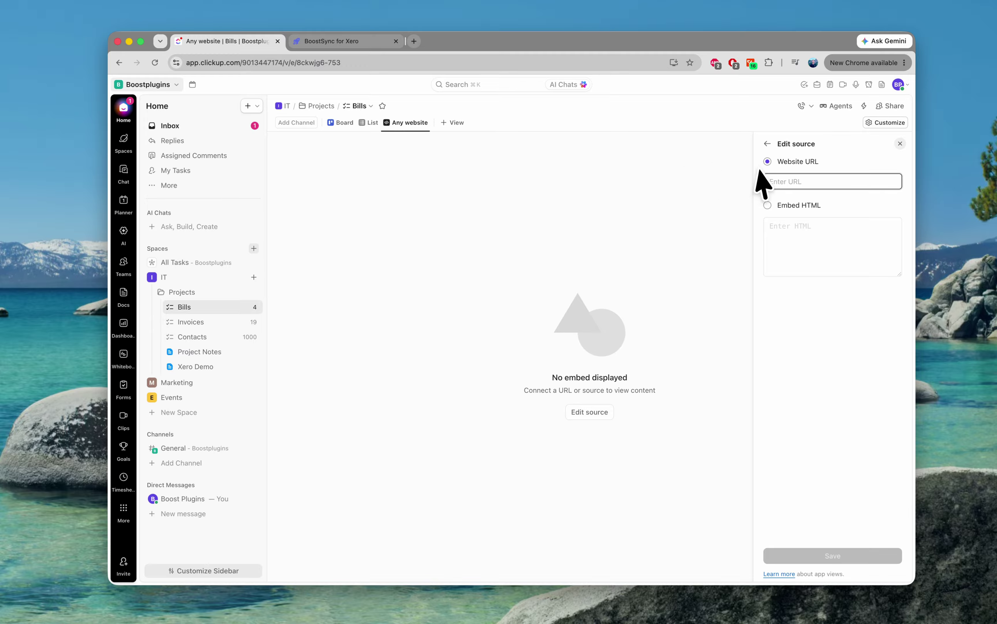
{"action": "key", "text": "super+v"}
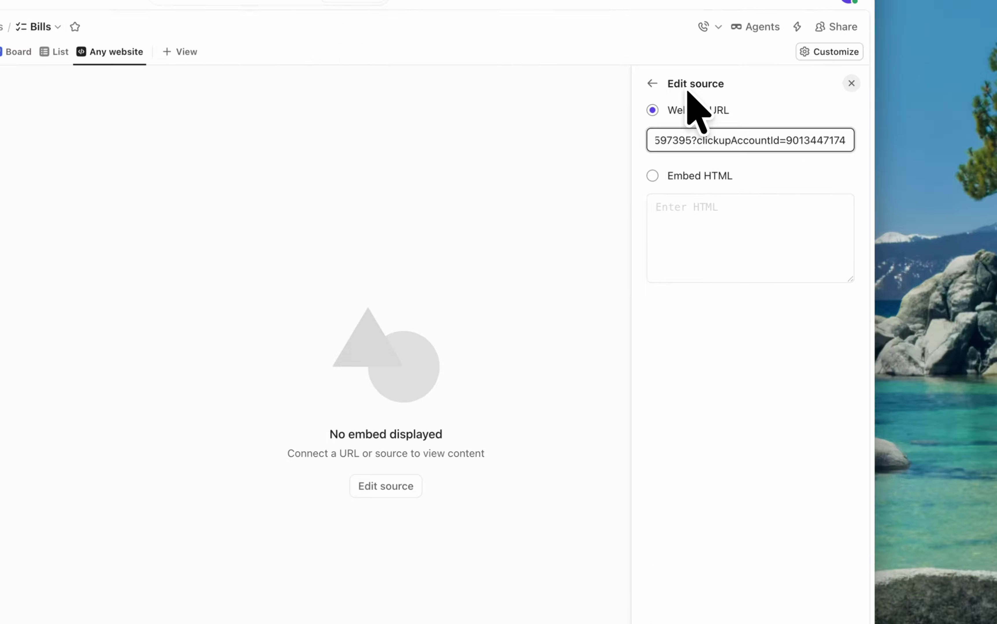
{"action": "left_click", "coordinate": [652, 83]}
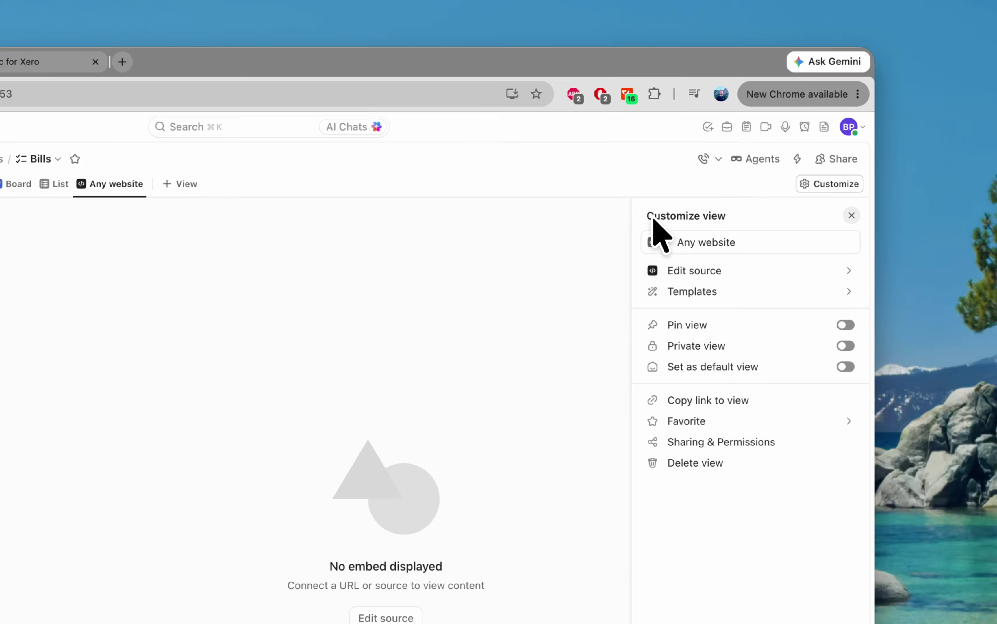
{"action": "triple_click", "coordinate": [720, 249]}
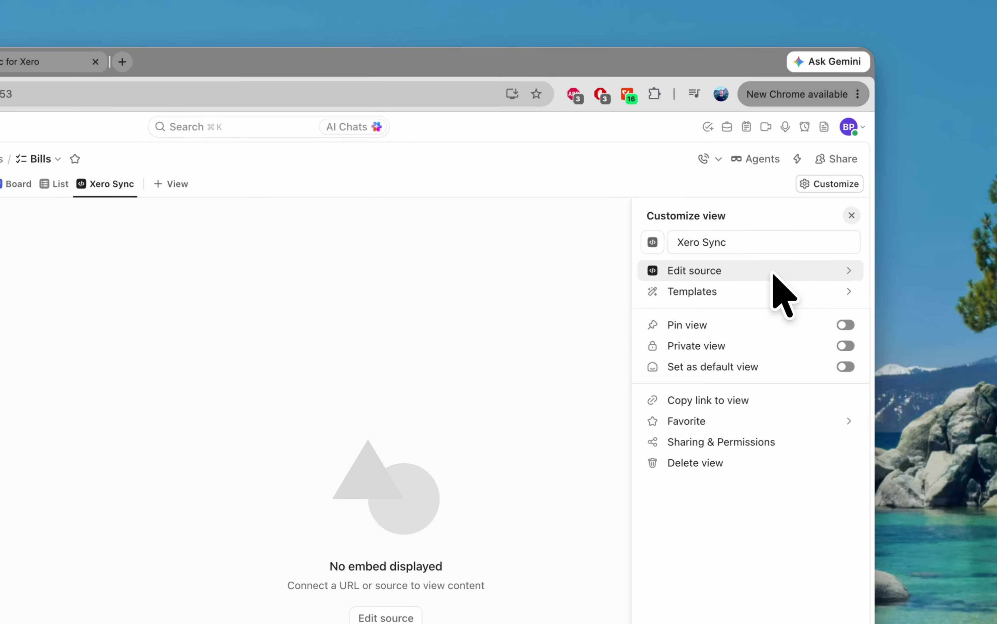
- Set the Xero Sync view's website URL to the copied embed link, save it, and close the view settings
{"action": "left_click", "coordinate": [850, 179]}
{"action": "key", "text": "super+v"}
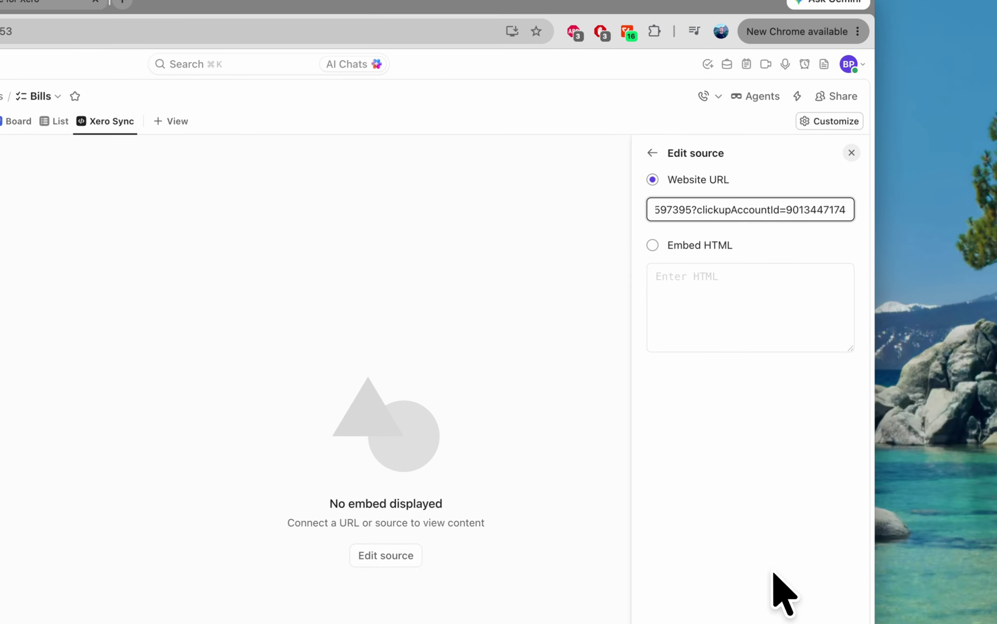
{"action": "left_click", "coordinate": [723, 522]}
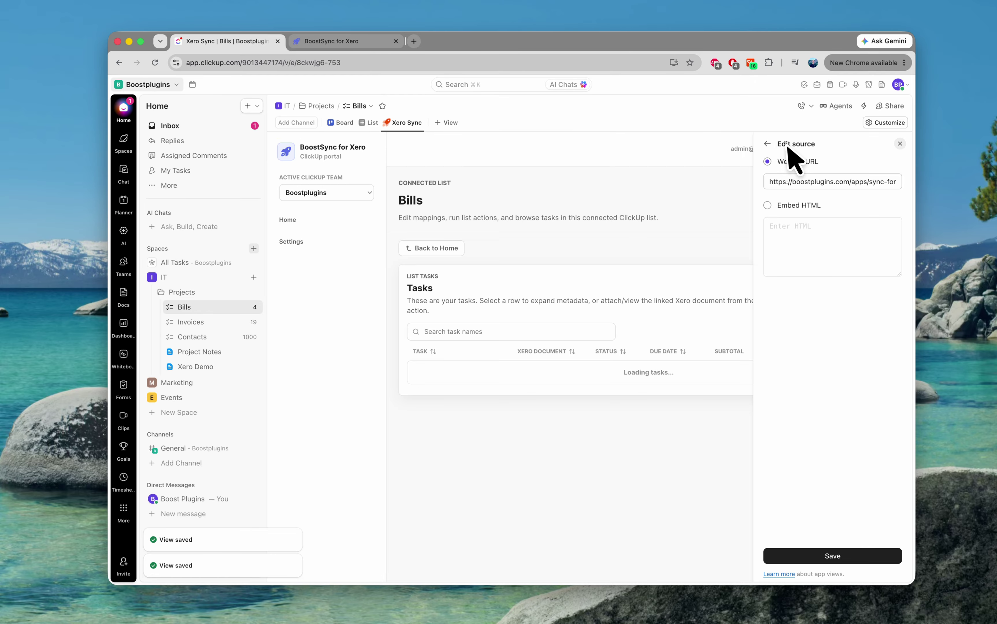
{"action": "left_click", "coordinate": [901, 144]}
{"action": "left_click", "coordinate": [903, 145]}
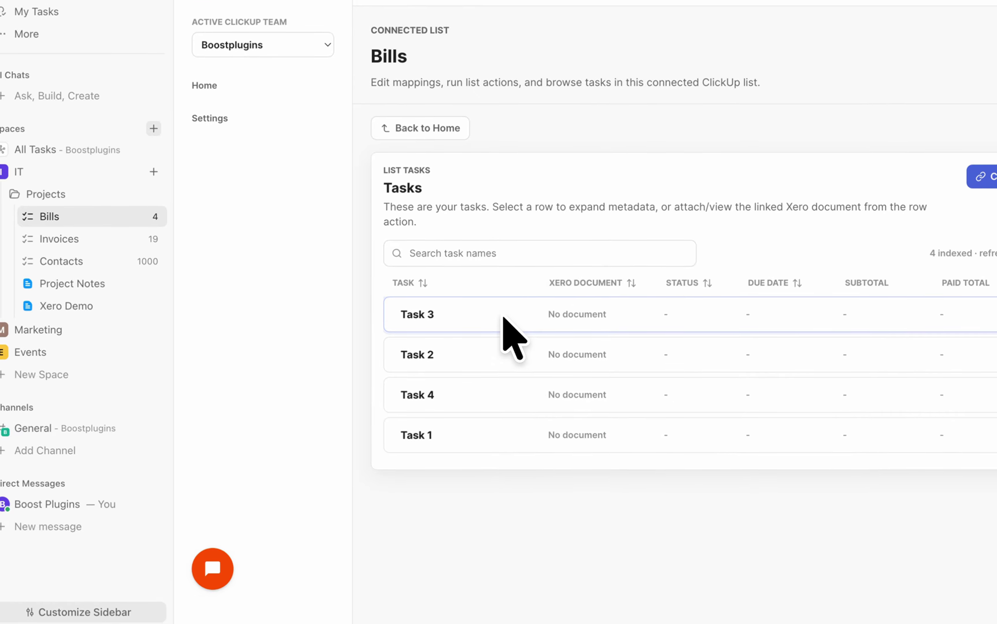
- Search for INV among Demo Company (US) invoices for Task 3, attach INV-0001, and close the task details
{"action": "left_click", "coordinate": [504, 318]}
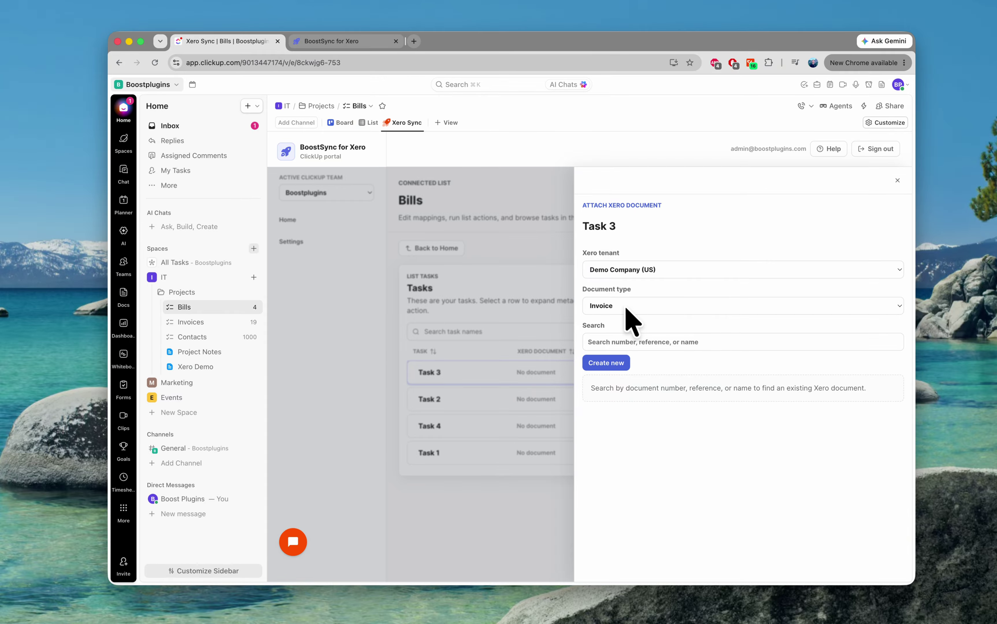
{"action": "left_click", "coordinate": [632, 350]}
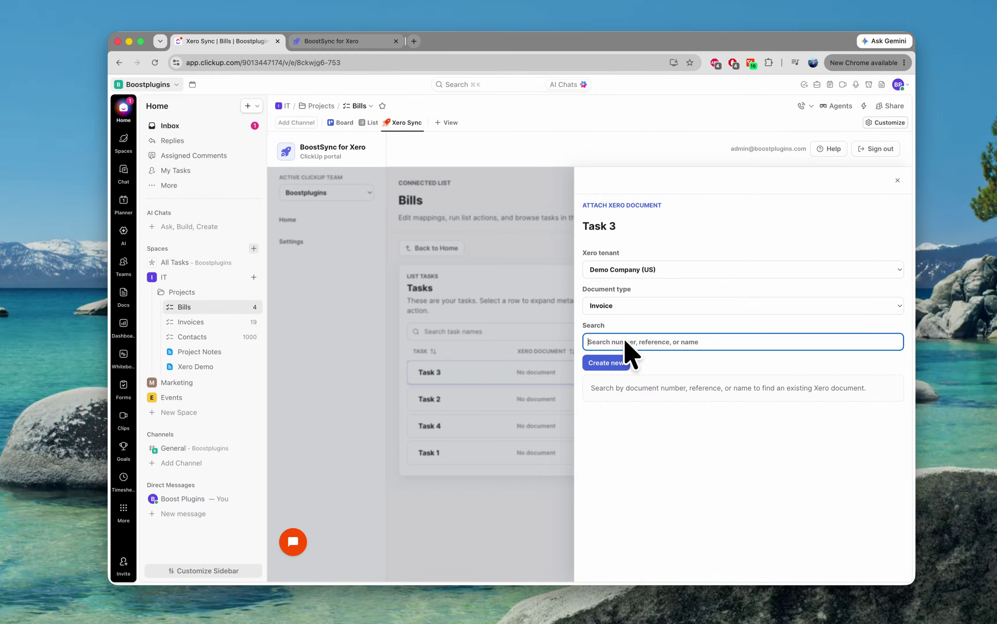
{"action": "type", "text": "INV"}
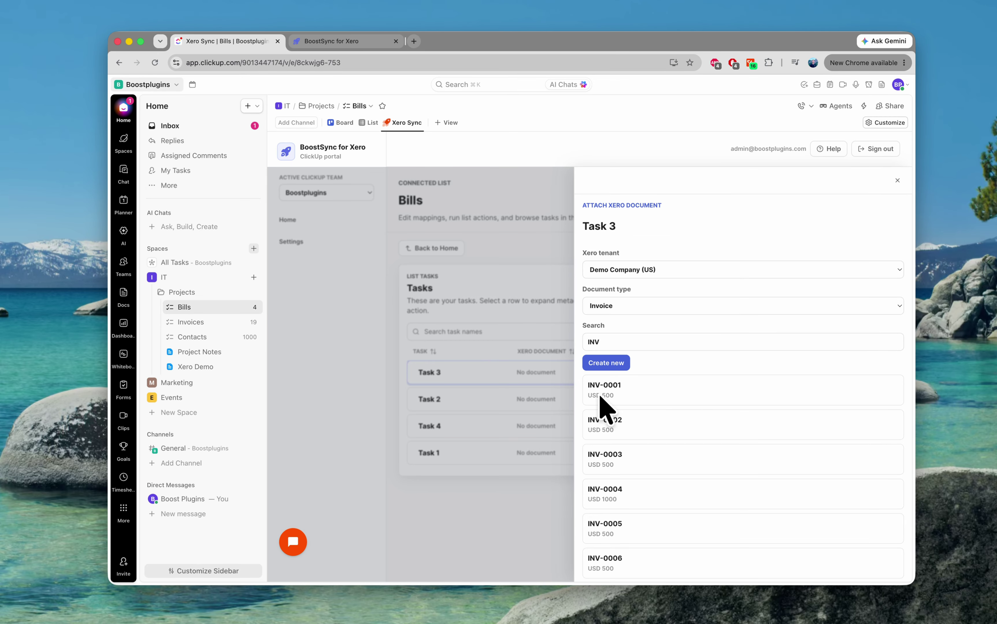
{"action": "left_click", "coordinate": [601, 392]}
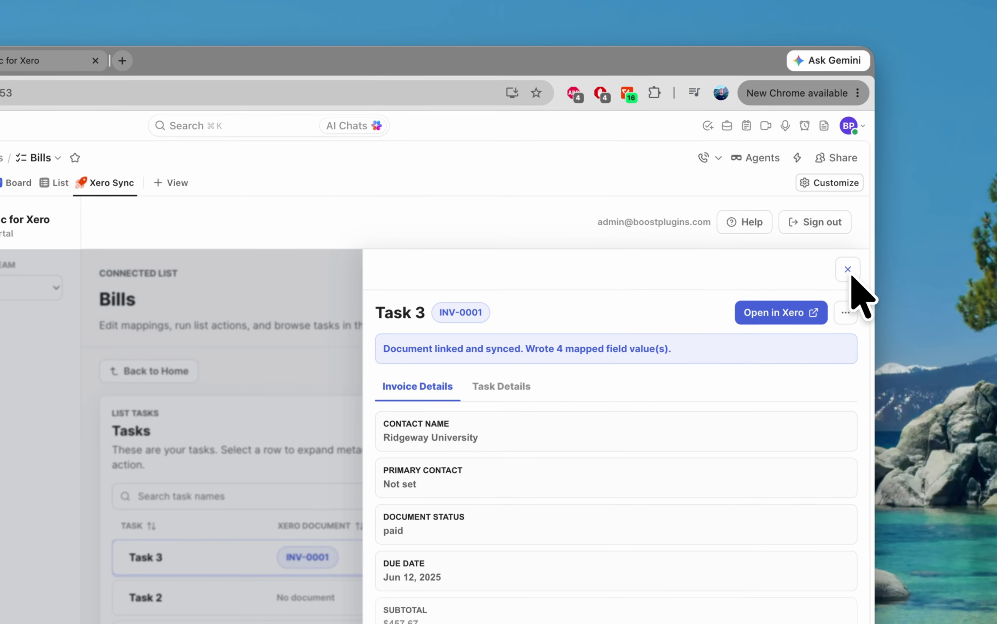
{"action": "left_click", "coordinate": [492, 202]}
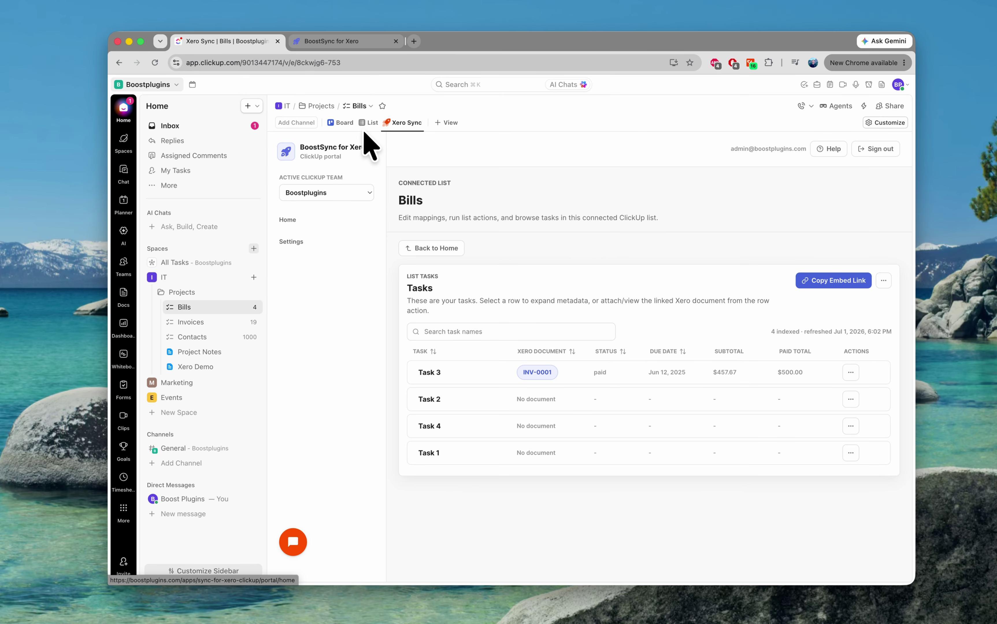
- Review Task 3's synced fields in the List view and open its linked invoice in Xero from the Xero Sync view
{"action": "left_click", "coordinate": [369, 122]}
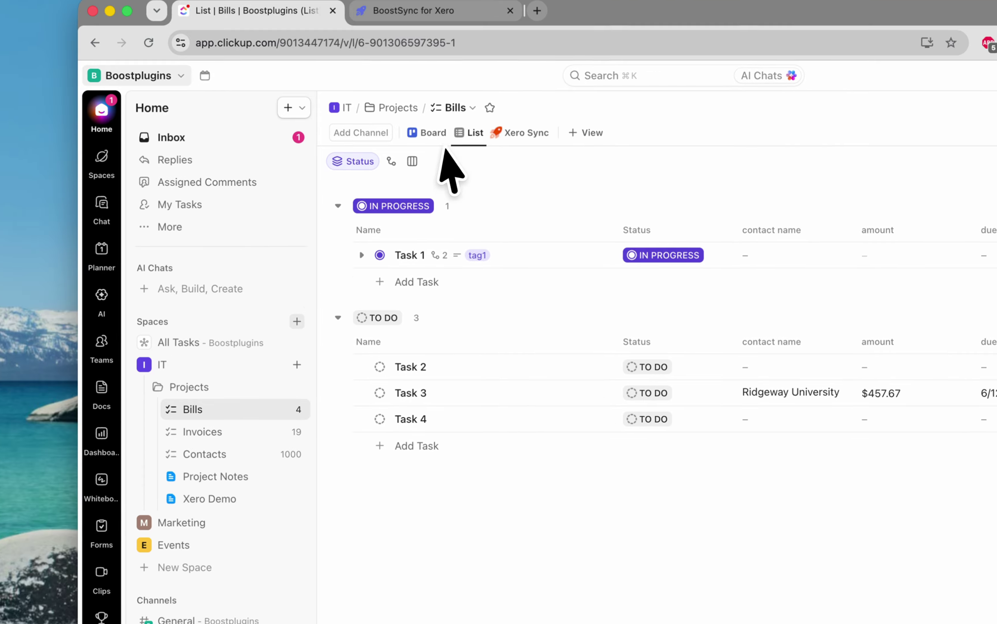
{"action": "left_click", "coordinate": [523, 133]}
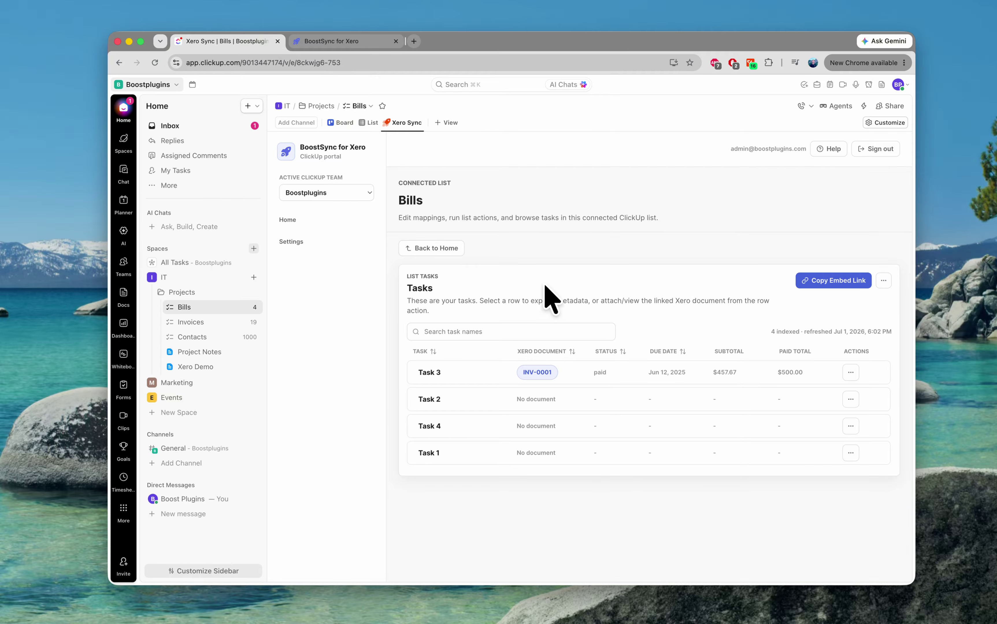
{"action": "left_click", "coordinate": [467, 370]}
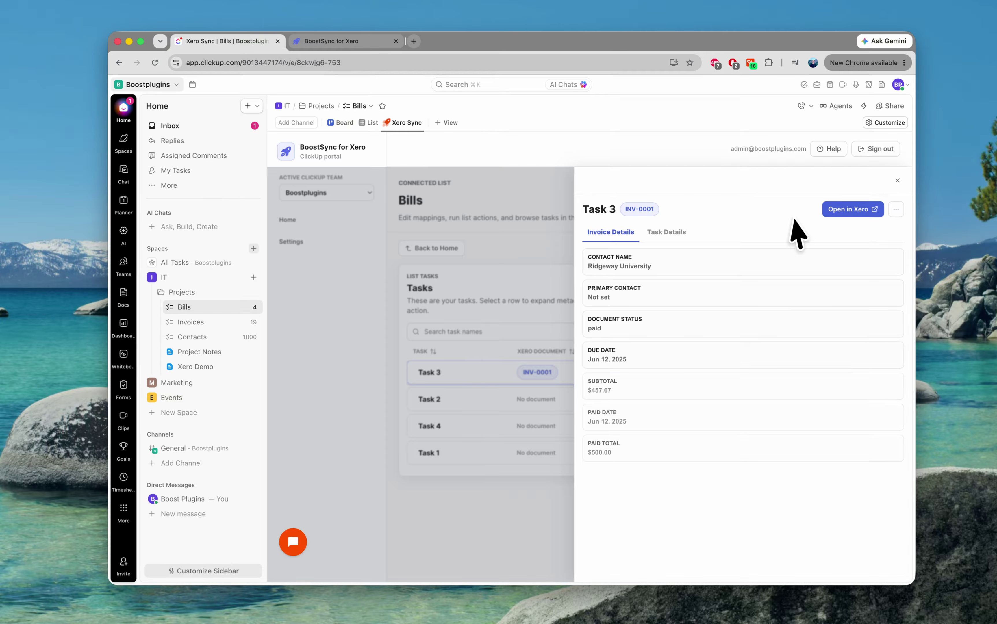
{"action": "left_click", "coordinate": [856, 209]}
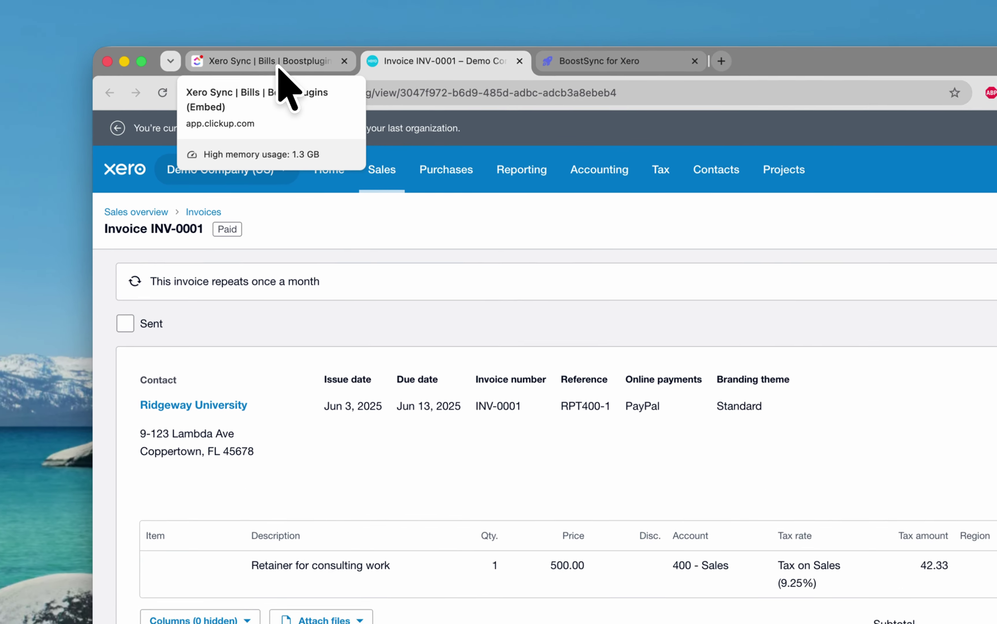
- Switch back to ClickUp and start a new Xero invoice for Task 2 with ABC Furniture as the contact
{"action": "left_click", "coordinate": [350, 67]}
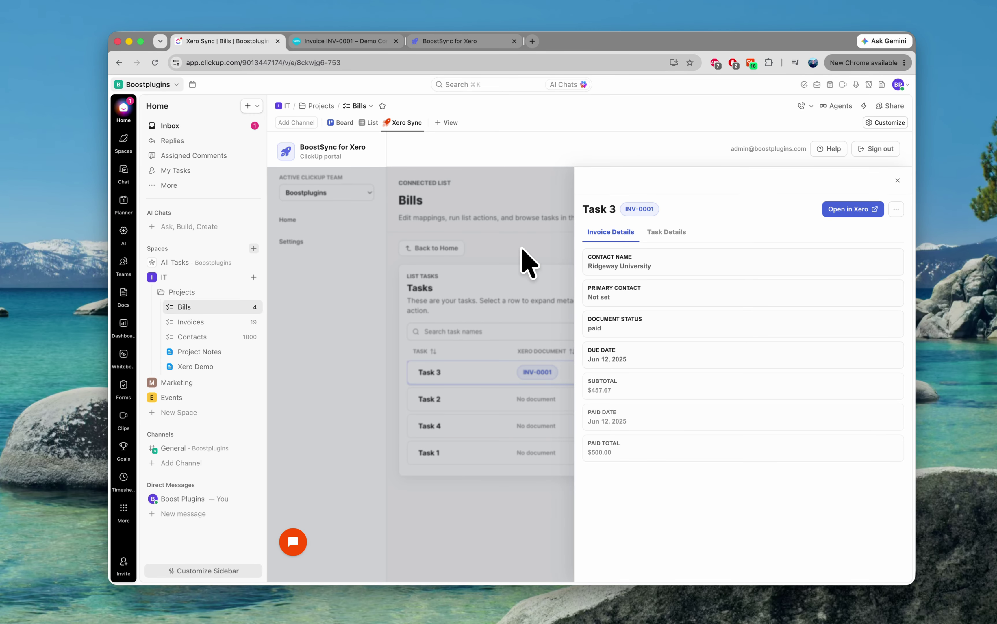
{"action": "left_click", "coordinate": [523, 249]}
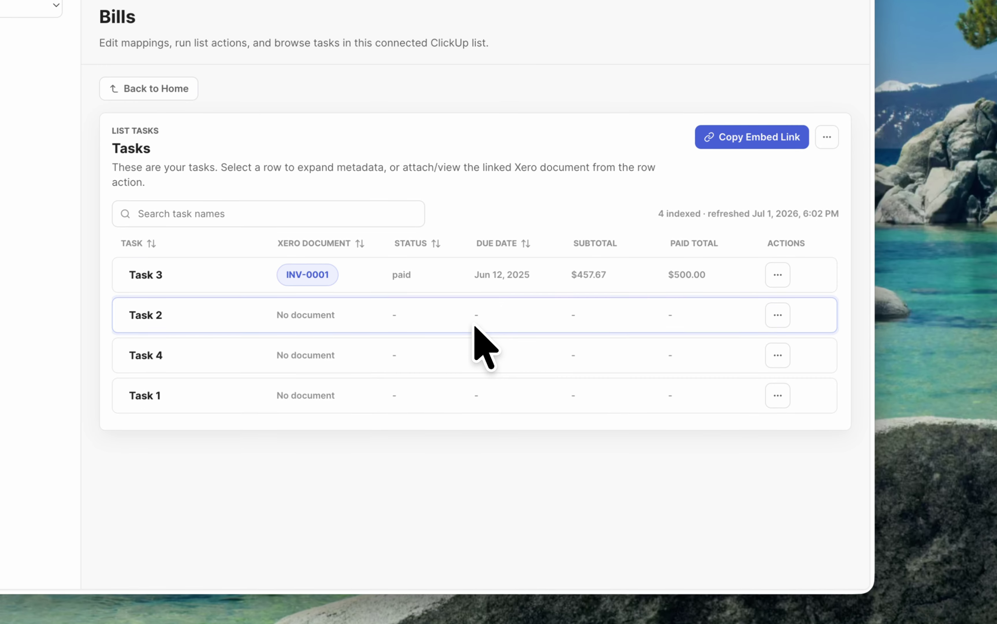
{"action": "left_click", "coordinate": [654, 405]}
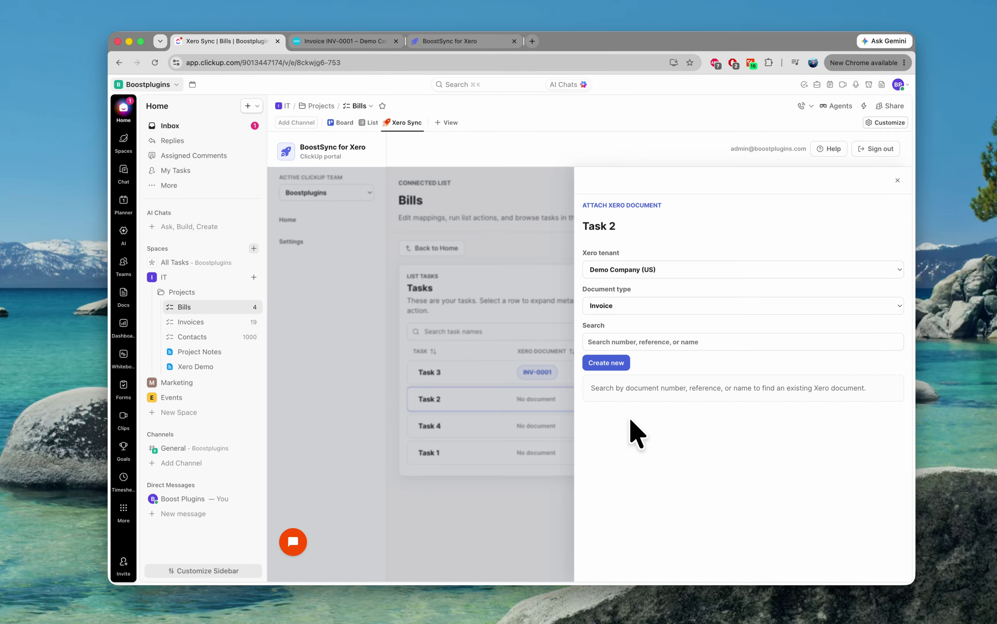
{"action": "left_click", "coordinate": [620, 365]}
{"action": "scroll", "coordinate": [701, 348], "scroll_direction": "down", "scroll_amount": 3}
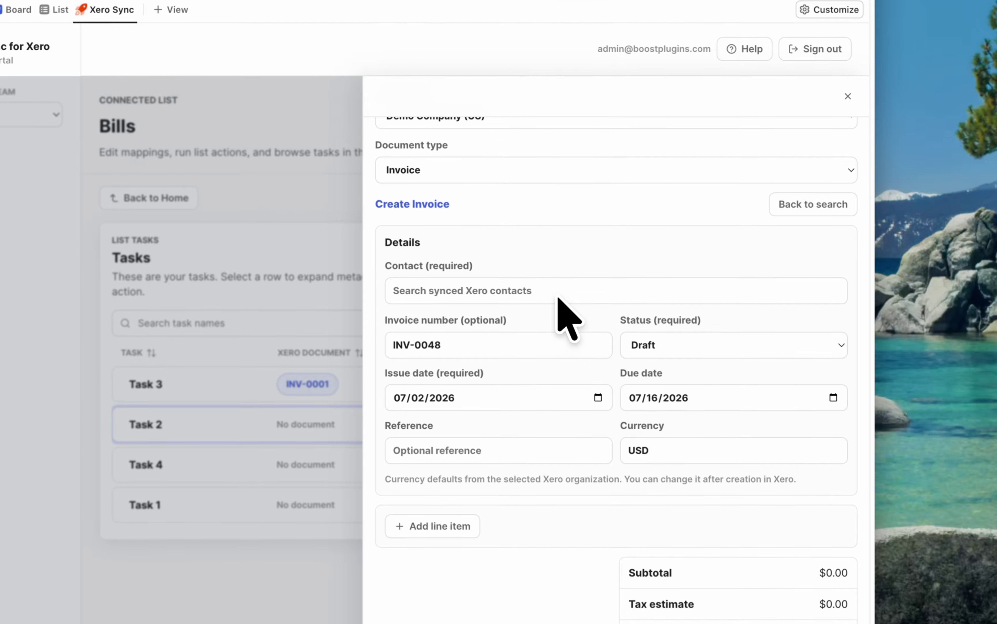
{"action": "left_click", "coordinate": [558, 297]}
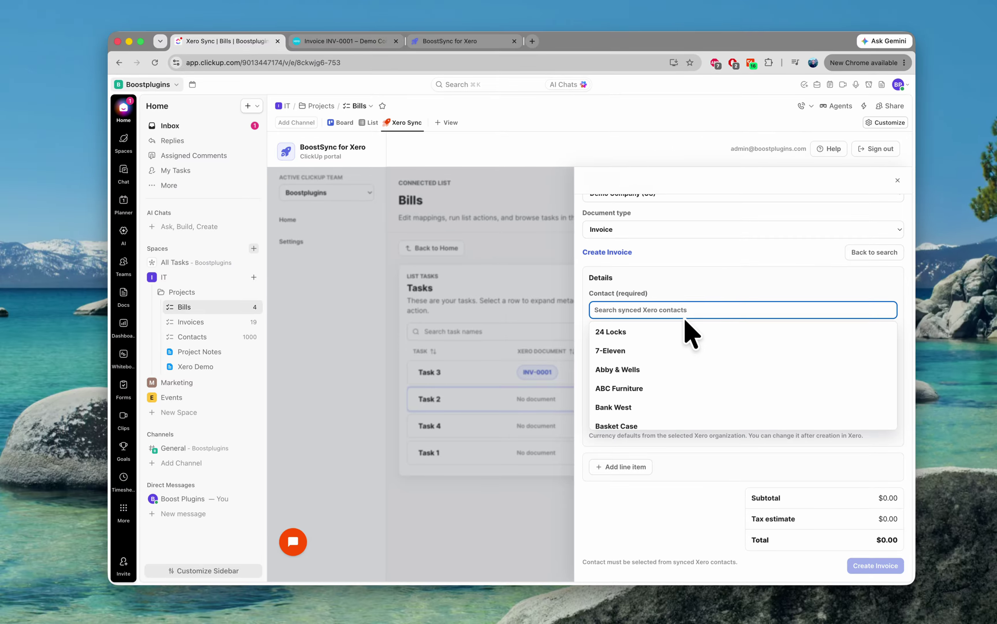
{"action": "left_click", "coordinate": [642, 389]}
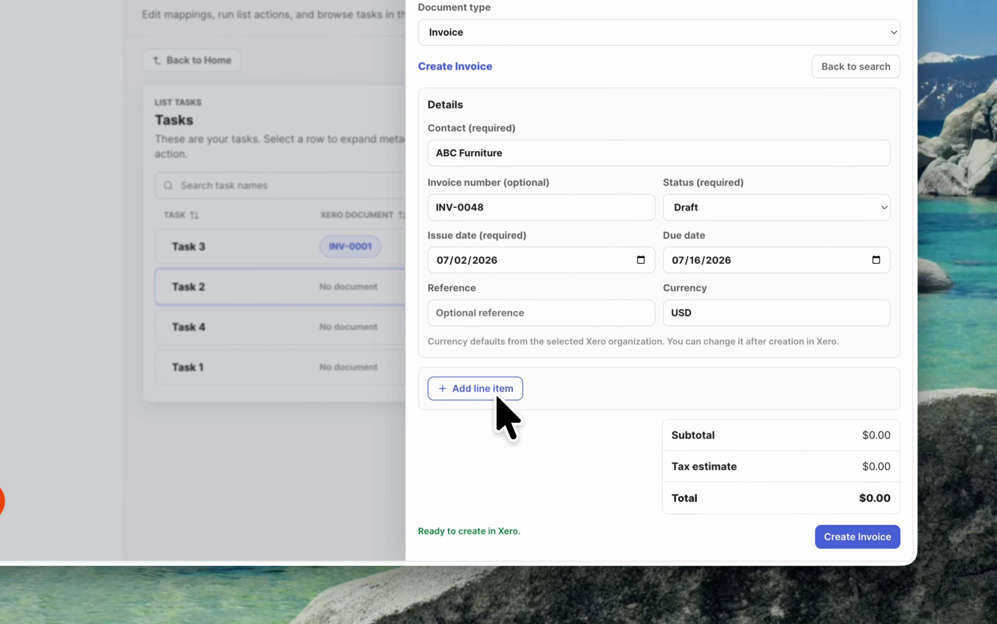
- Add a line item to the new invoice for the product Golf balls - white 6-pack
{"action": "left_click", "coordinate": [497, 397]}
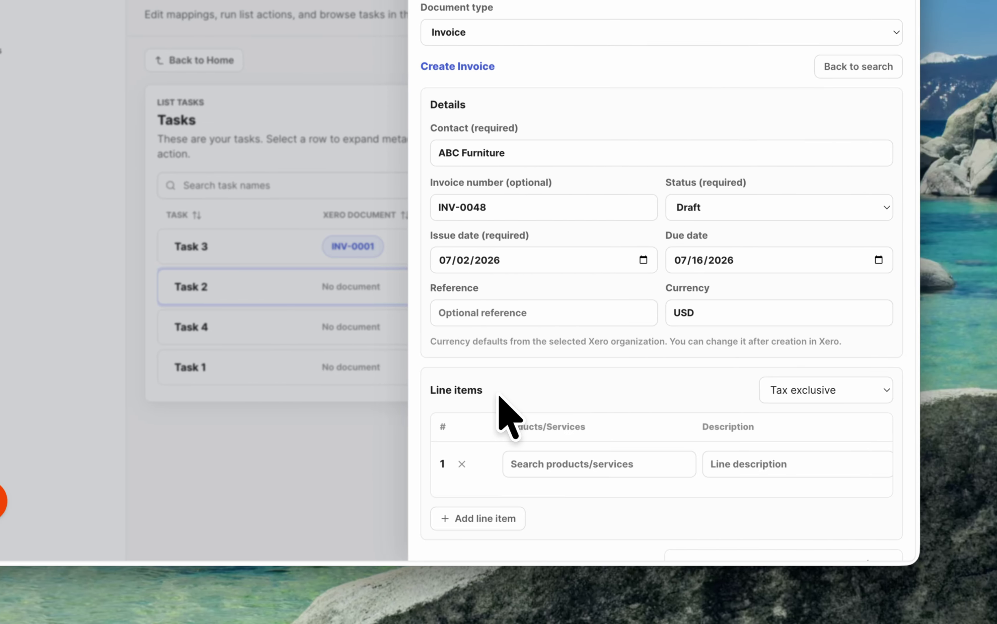
{"action": "scroll", "coordinate": [516, 405], "scroll_direction": "down", "scroll_amount": 3}
{"action": "left_click", "coordinate": [541, 385]}
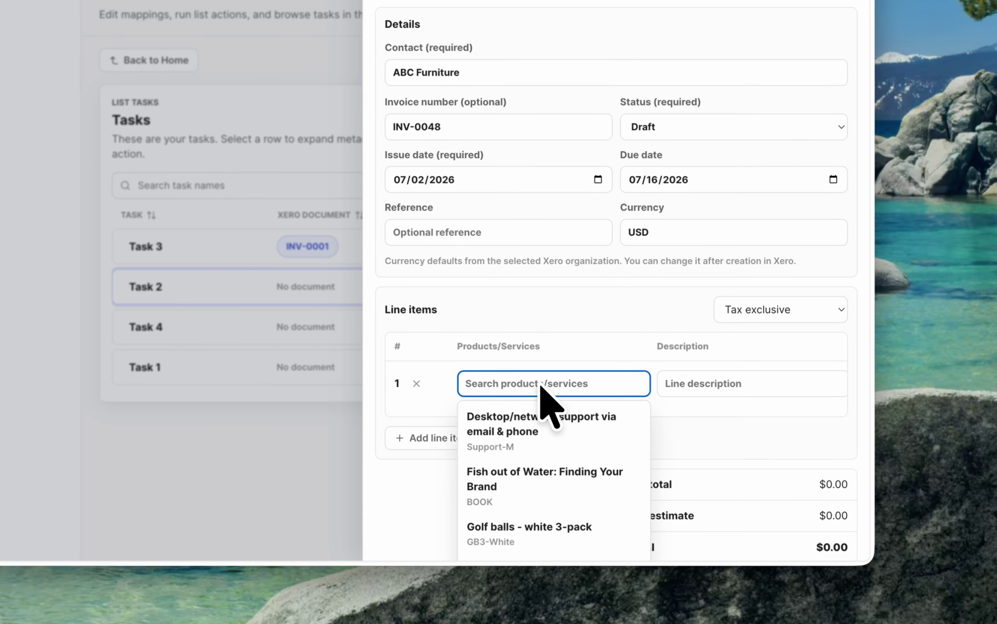
{"action": "scroll", "coordinate": [543, 510], "scroll_direction": "down", "scroll_amount": 2}
{"action": "left_click", "coordinate": [545, 512]}
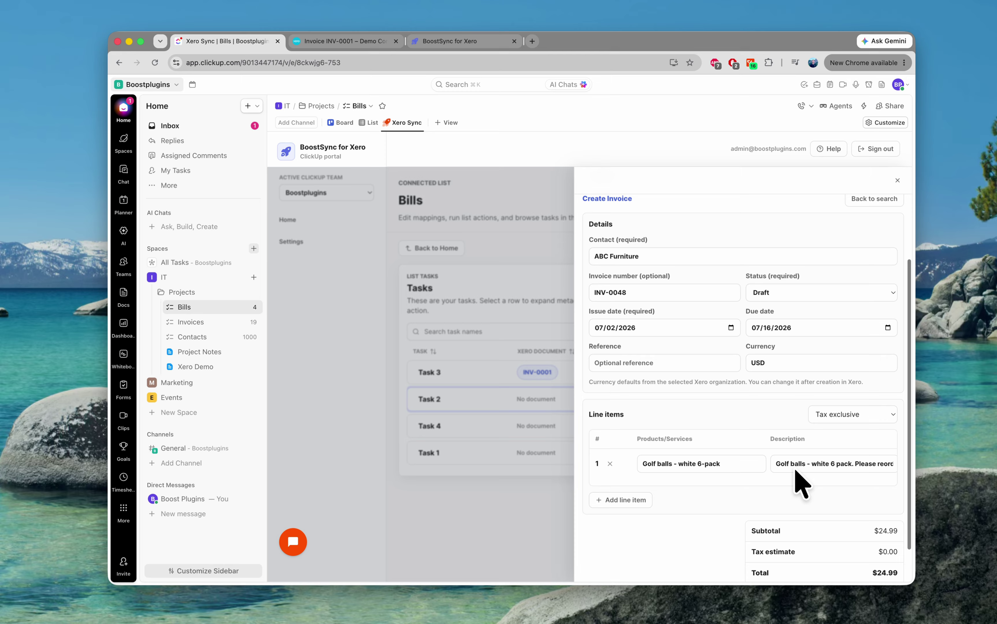
- Review the line item's columns and set the invoice's line items to No tax
{"action": "scroll", "coordinate": [693, 389], "scroll_direction": "right", "scroll_amount": 3}
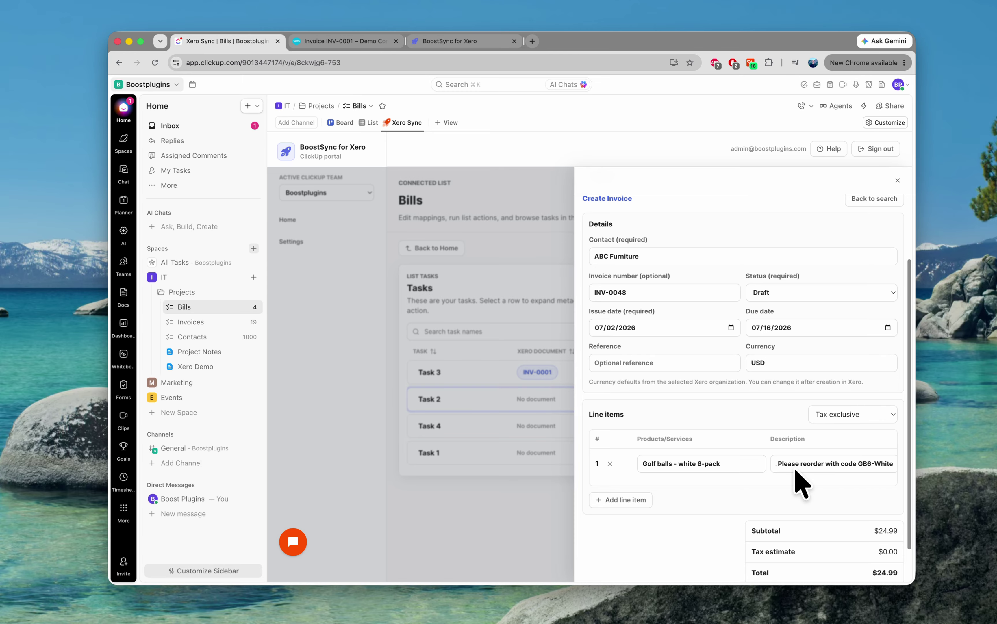
{"action": "scroll", "coordinate": [796, 471], "scroll_direction": "right", "scroll_amount": 5}
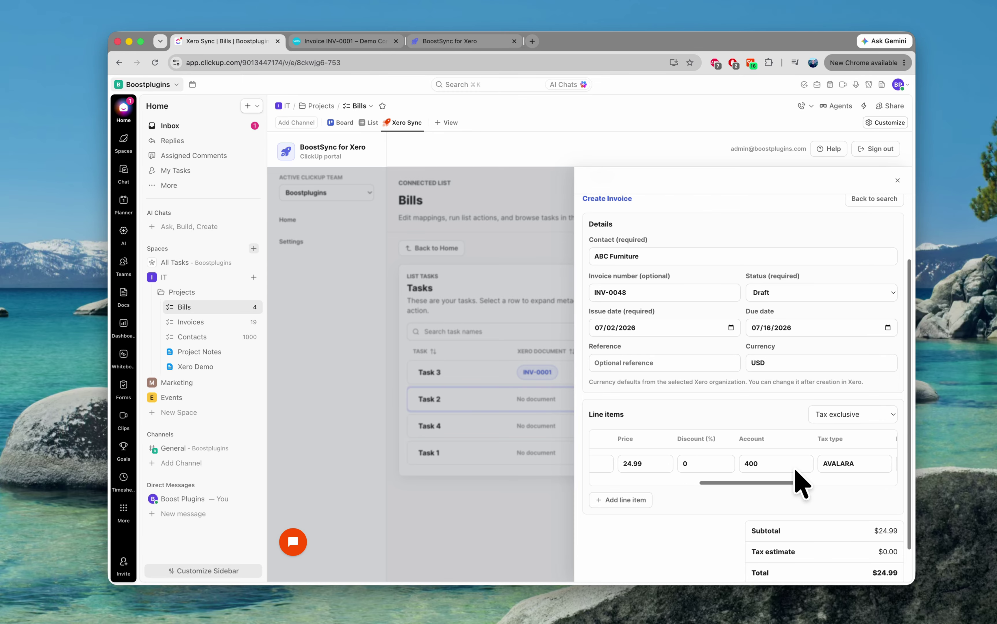
{"action": "scroll", "coordinate": [795, 471], "scroll_direction": "right", "scroll_amount": 5}
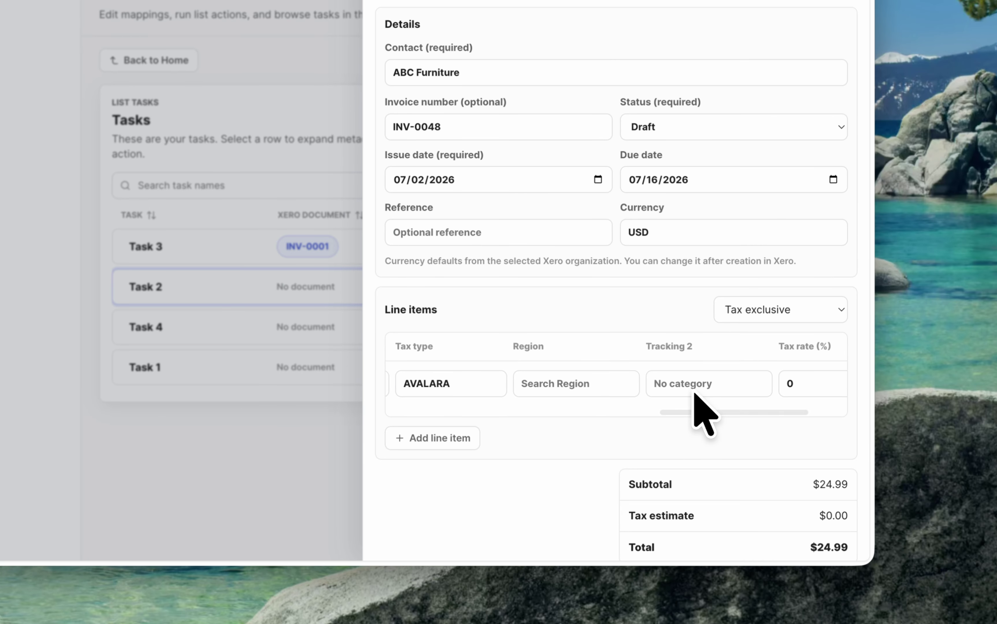
{"action": "left_click", "coordinate": [786, 311]}
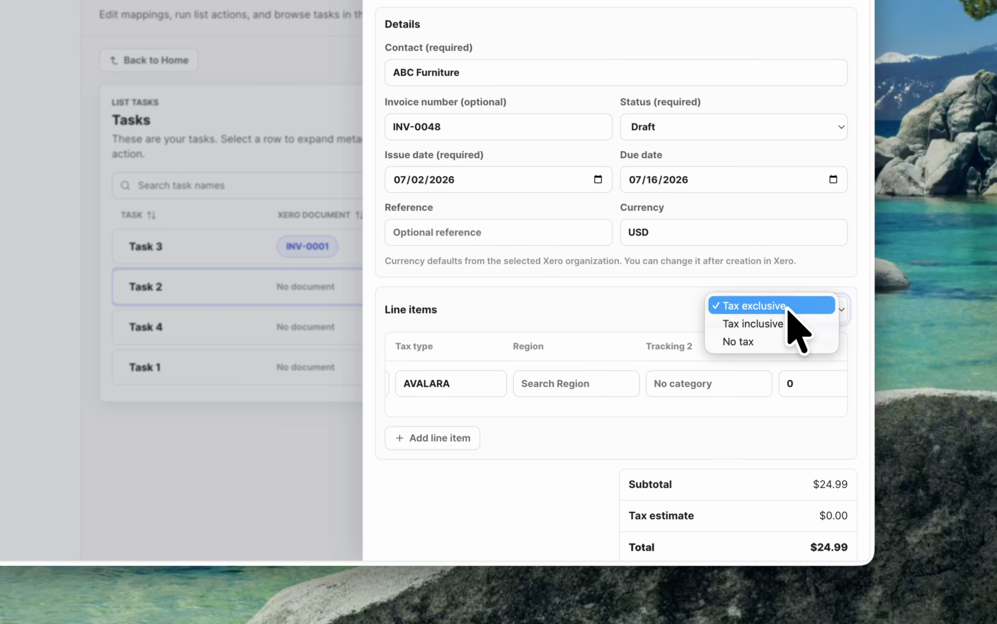
{"action": "left_click", "coordinate": [769, 341]}
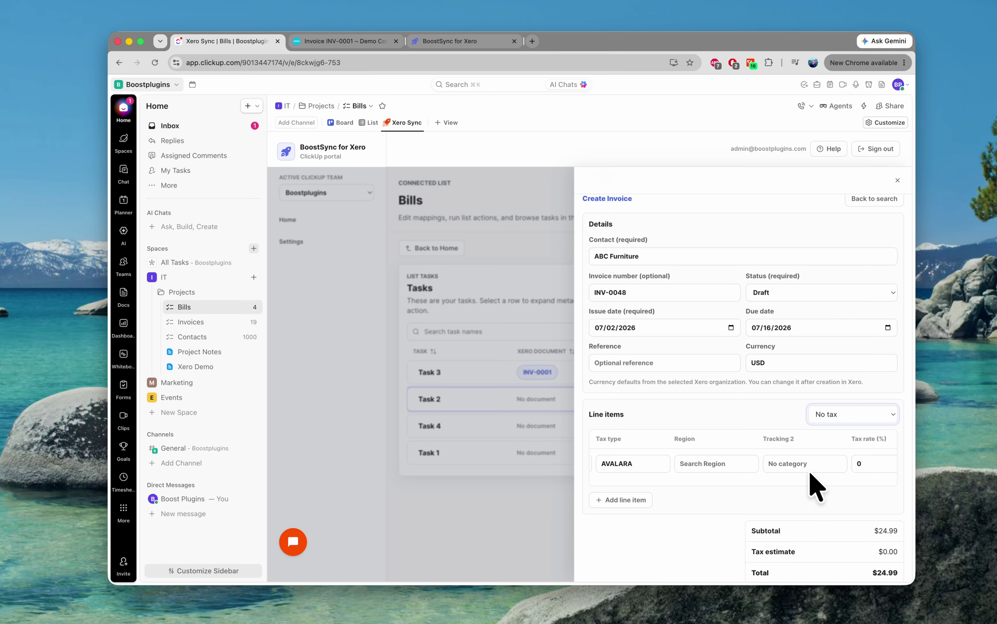
- Create the draft invoice for Task 2 in Xero and close the task details
{"action": "scroll", "coordinate": [821, 478], "scroll_direction": "right", "scroll_amount": 3}
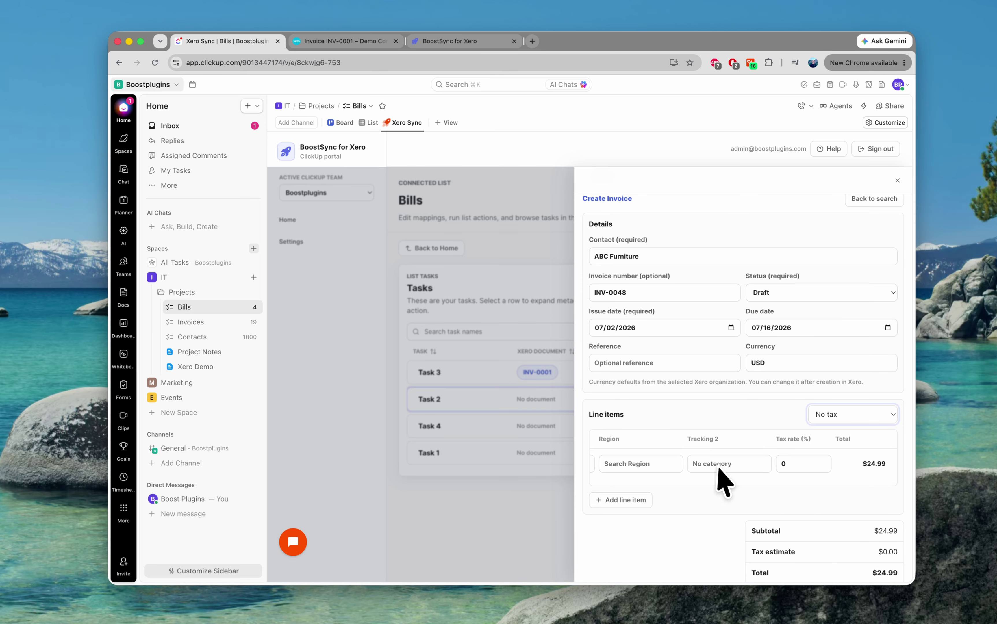
{"action": "scroll", "coordinate": [707, 519], "scroll_direction": "down", "scroll_amount": 2}
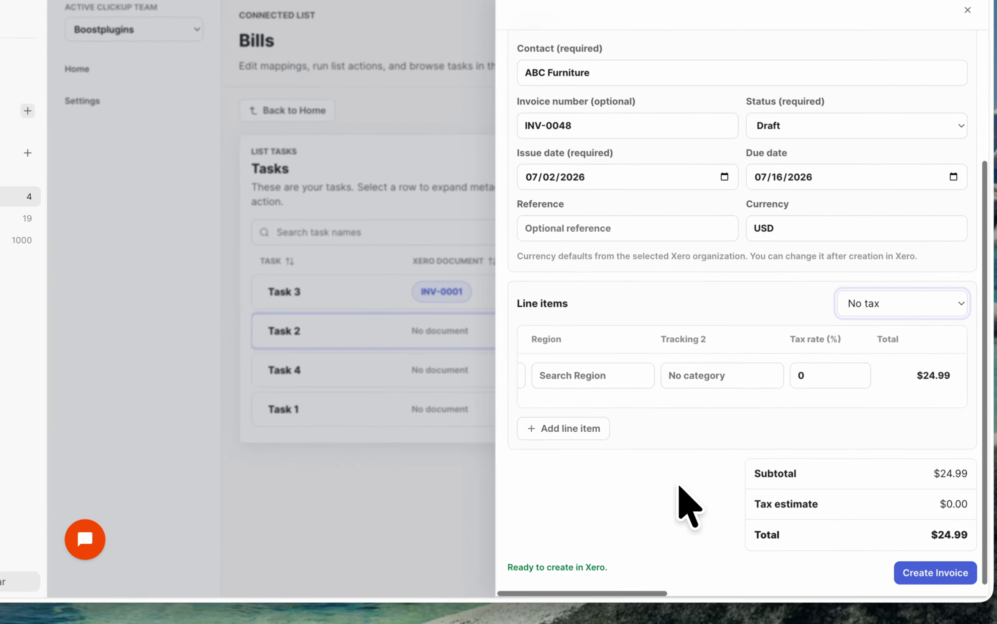
{"action": "left_click", "coordinate": [863, 571]}
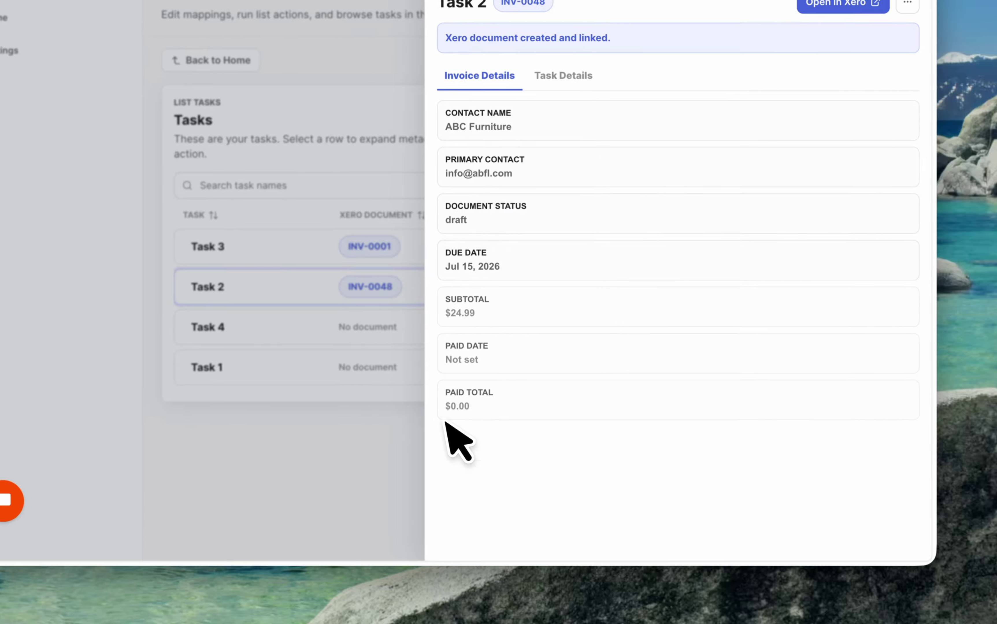
{"action": "left_click", "coordinate": [514, 402]}
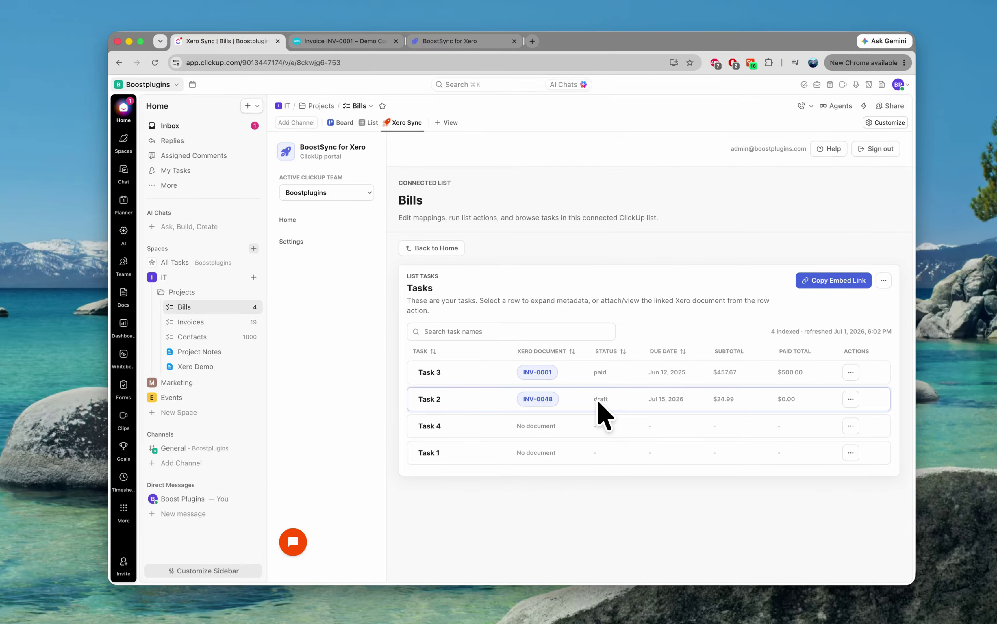
- Follow Task 2's Xero Link from the Bills List view and open its linked invoice in Xero
{"action": "left_click", "coordinate": [369, 124]}
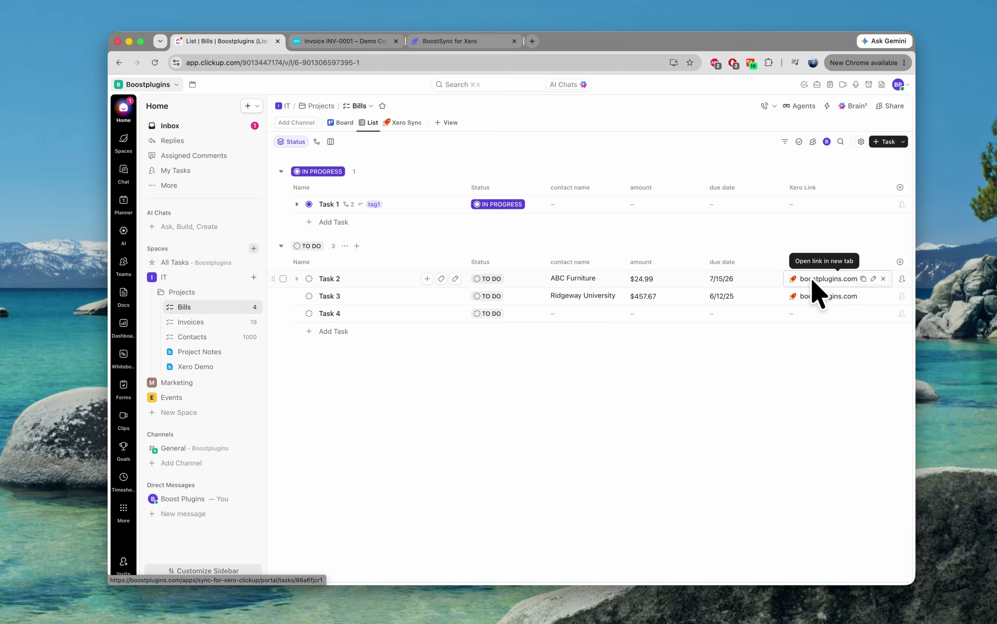
{"action": "left_click", "coordinate": [728, 316]}
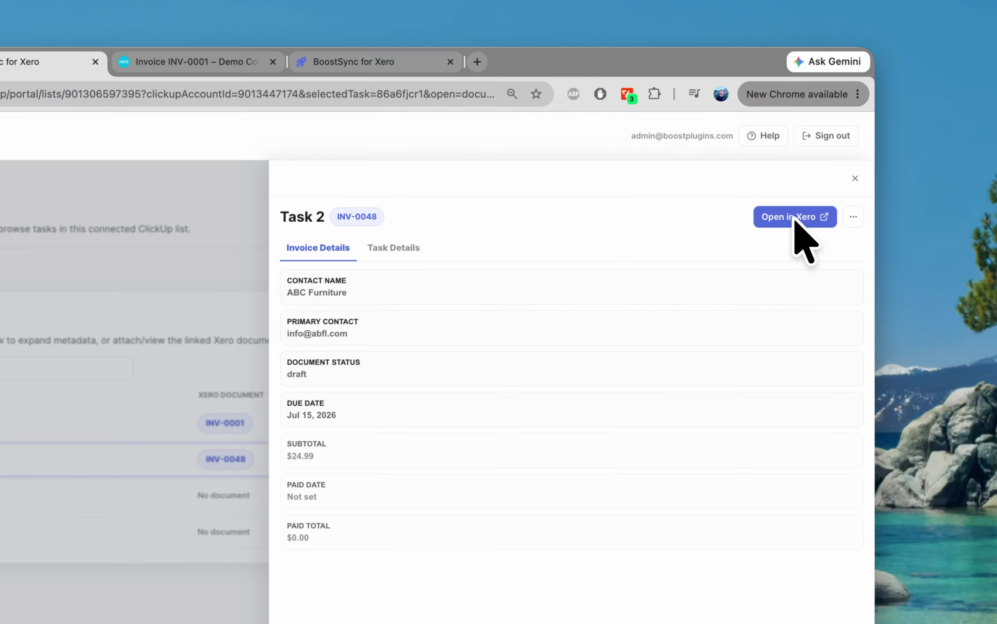
{"action": "left_click", "coordinate": [794, 218]}
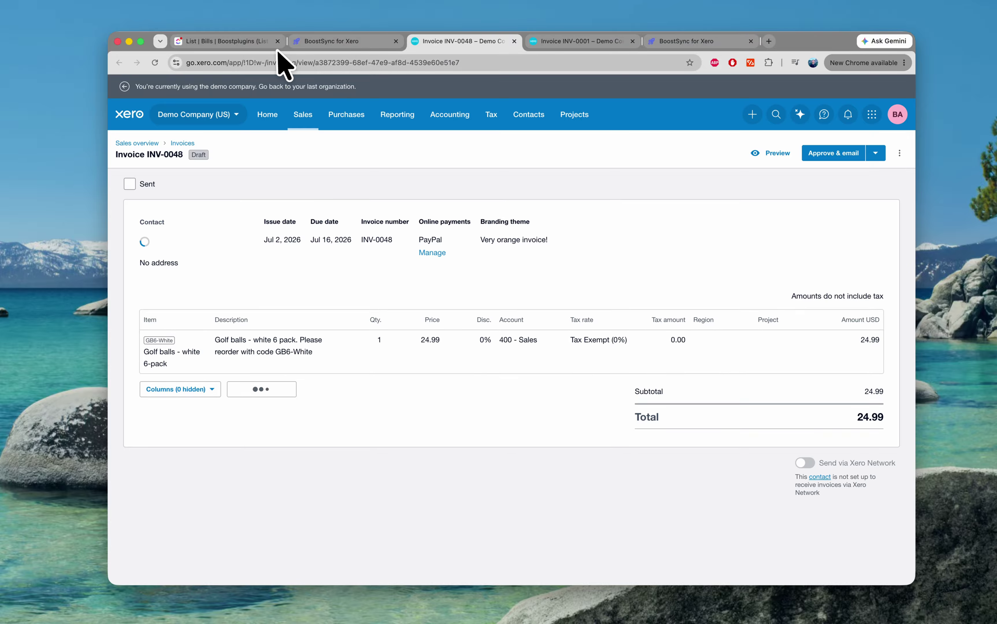
- Switch to the BoostSync for Xero portal, close Task 2's details, and return to the portal's home page
{"action": "left_click", "coordinate": [245, 43]}
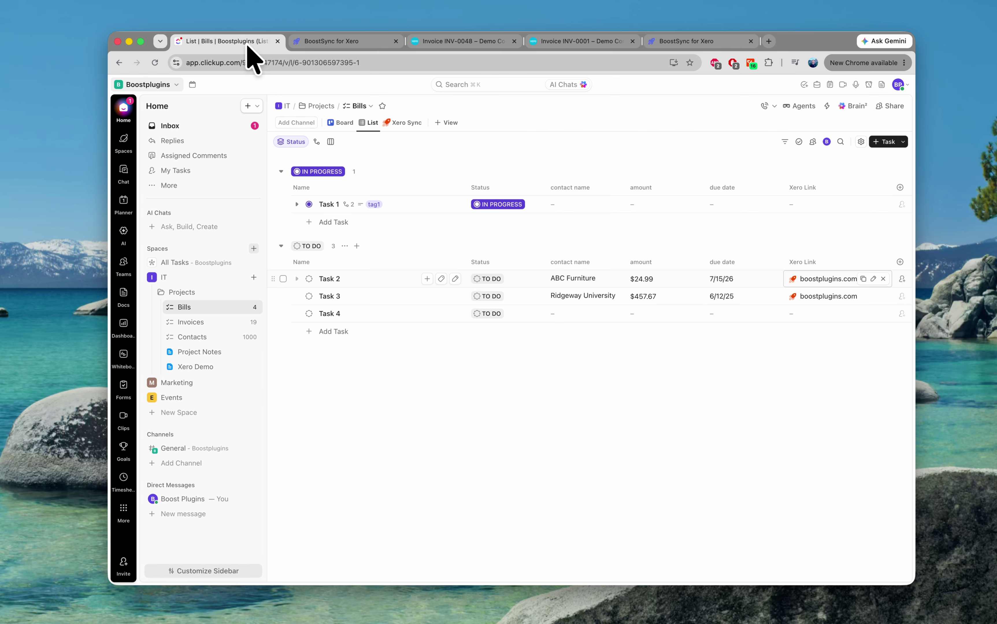
{"action": "left_click", "coordinate": [328, 41]}
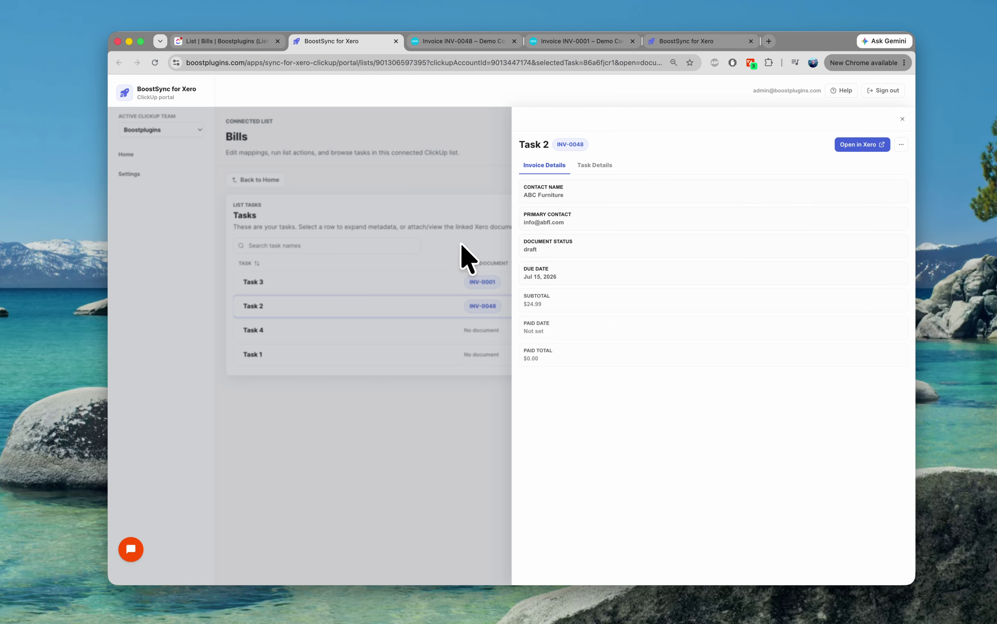
{"action": "left_click", "coordinate": [445, 145]}
{"action": "left_click", "coordinate": [242, 181]}
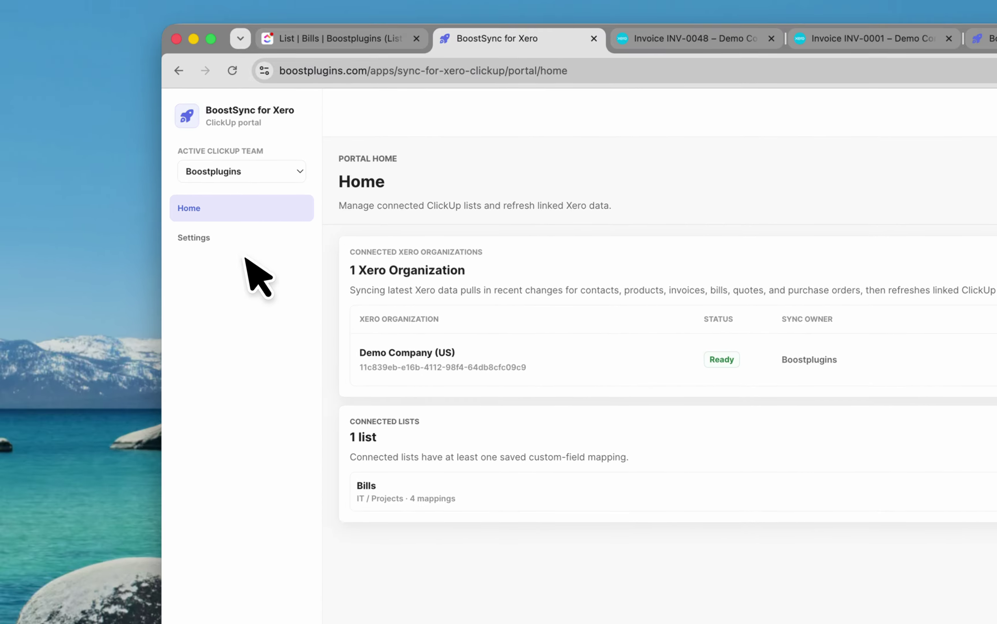
- View the connected ClickUp and Xero accounts in the portal settings and open the support chat
{"action": "left_click", "coordinate": [180, 184]}
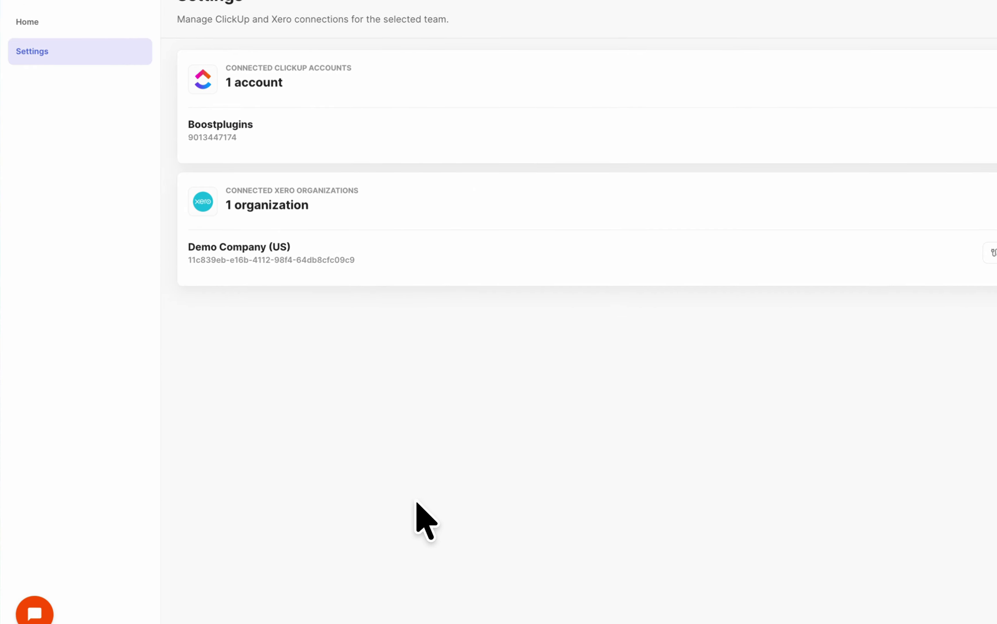
{"action": "left_click", "coordinate": [203, 517]}
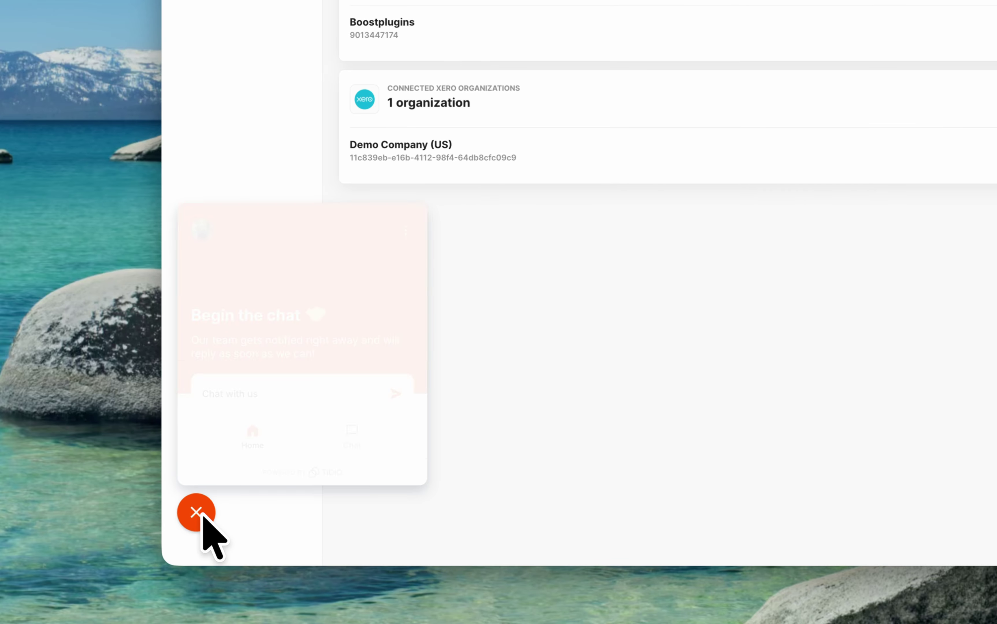